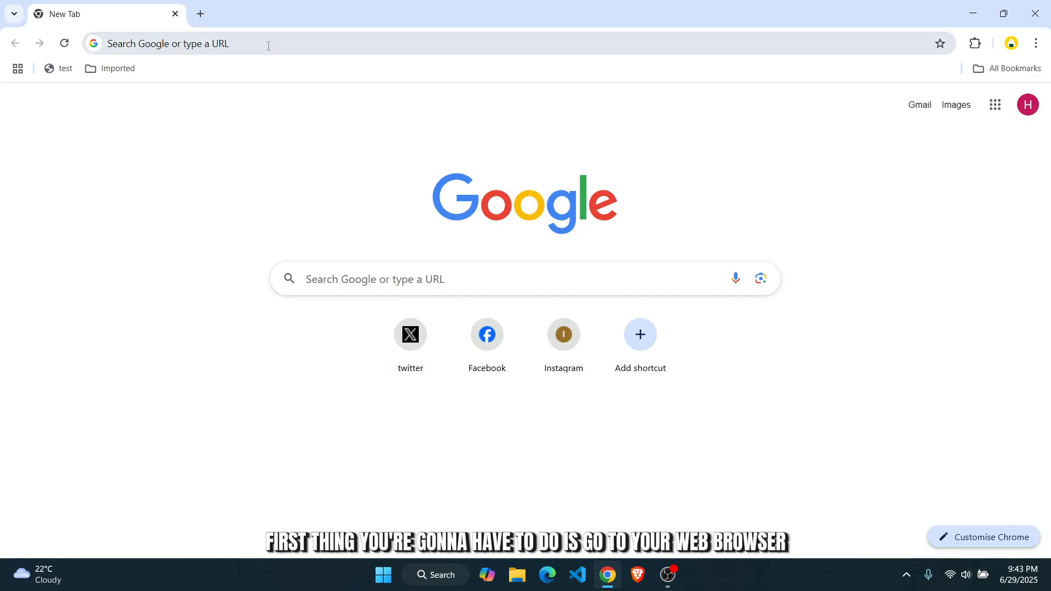
Go to the agoda.com website.
text(ago)
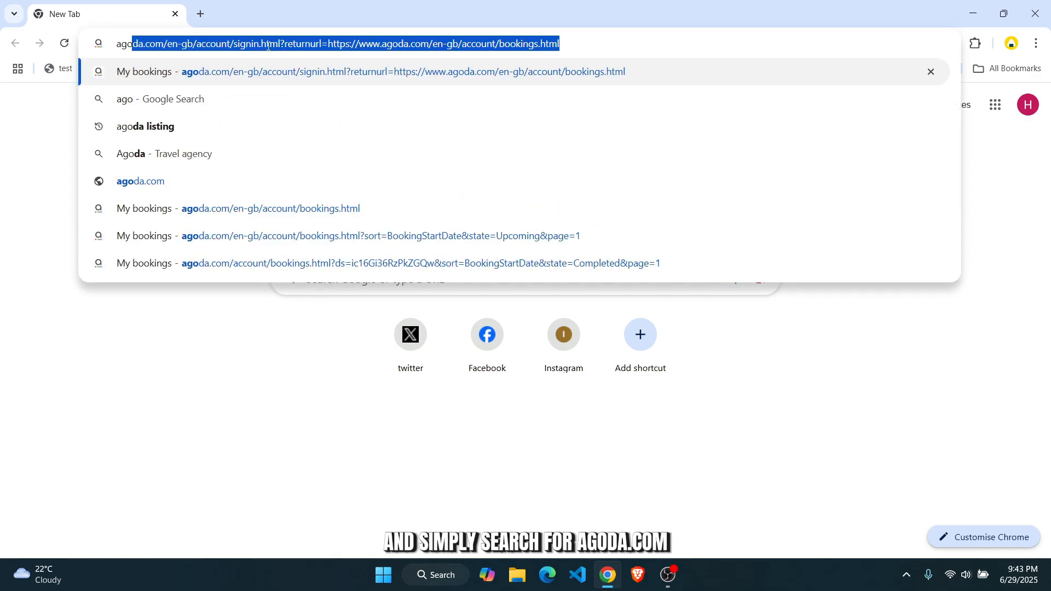
text(ga)
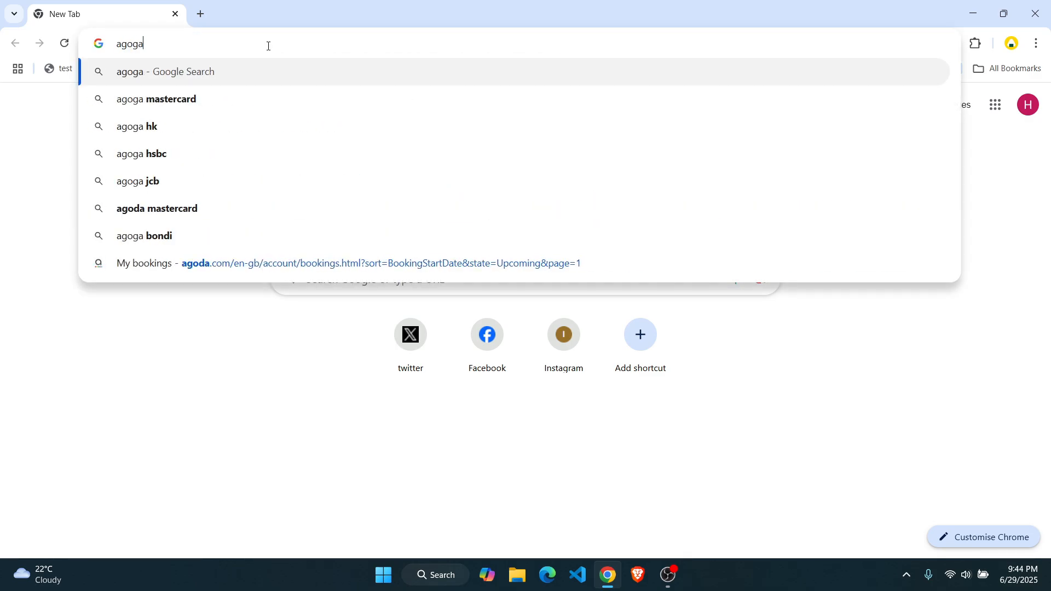
key(BackSpace)
key(BackSpace)
text(da)
key(BackSpace)
key(BackSpace)
text(a.com)
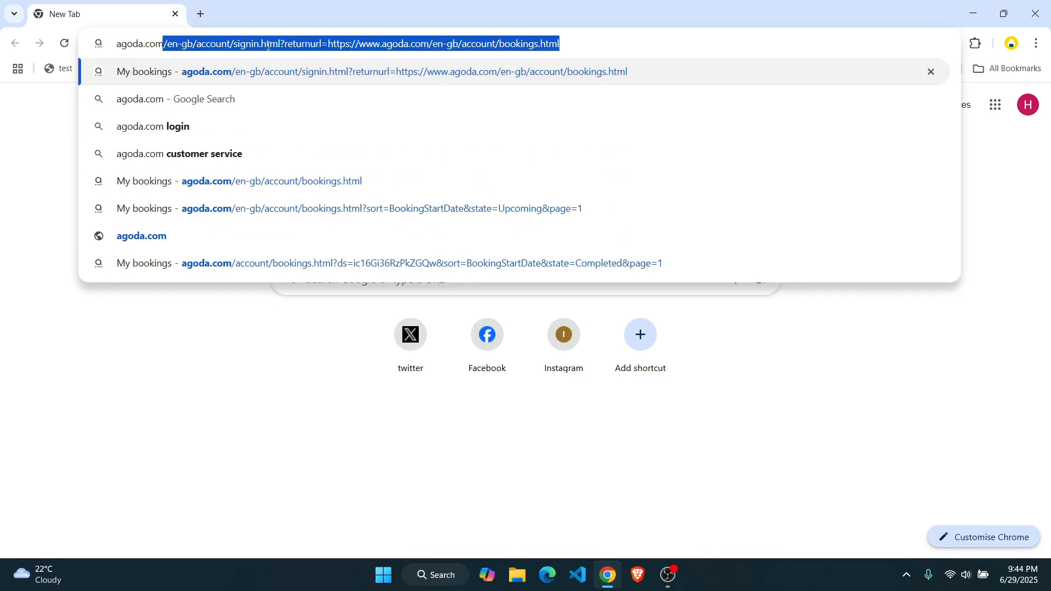
key(Delete)
key(Return)
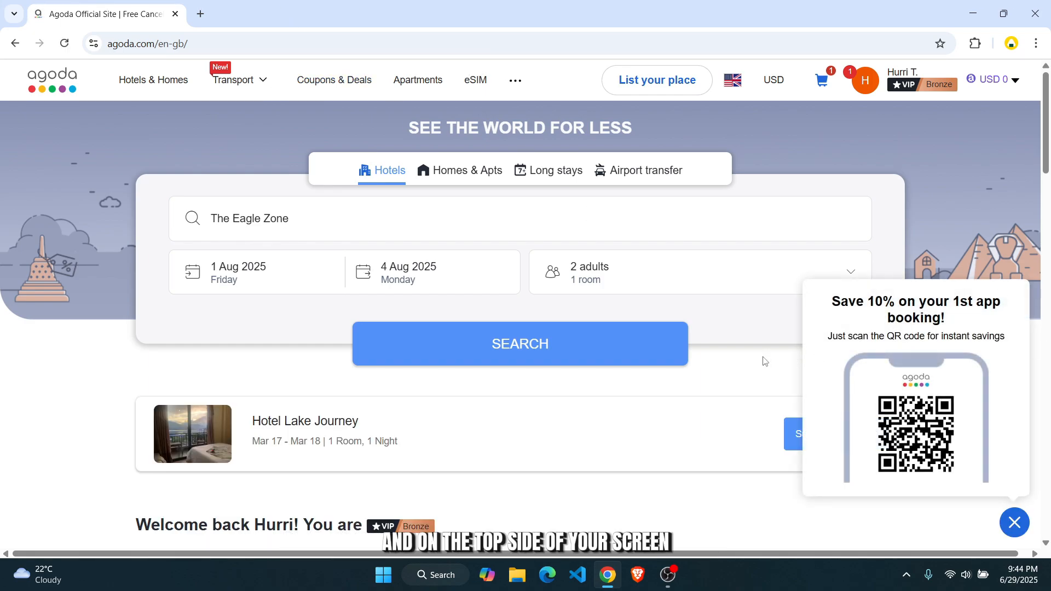
Open the List your place page for property hosts from the Agoda homepage.
scroll(711, 364, down, 10)
scroll(679, 370, up, 10)
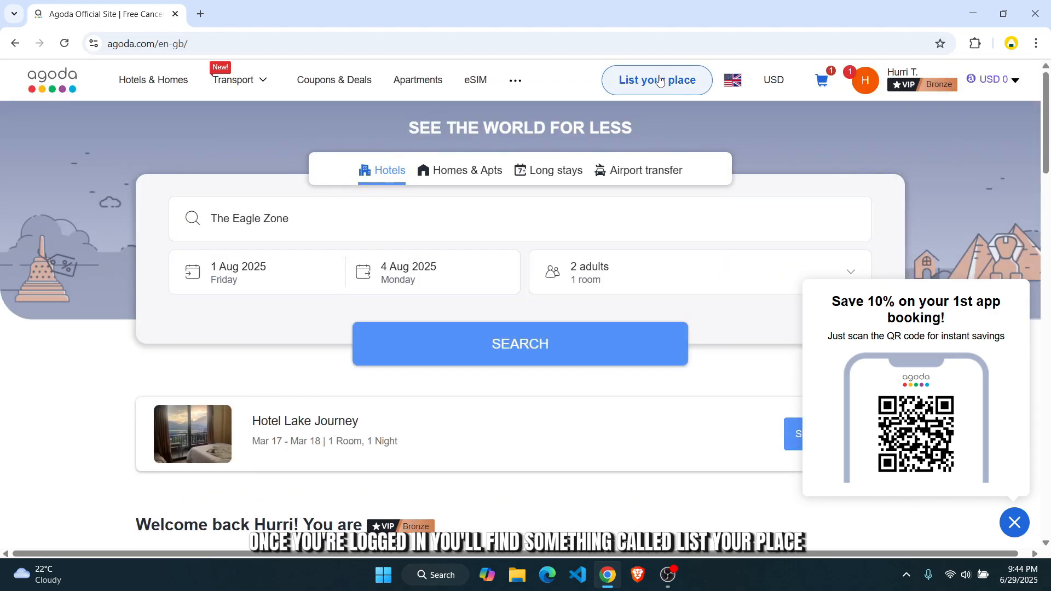
click(684, 89)
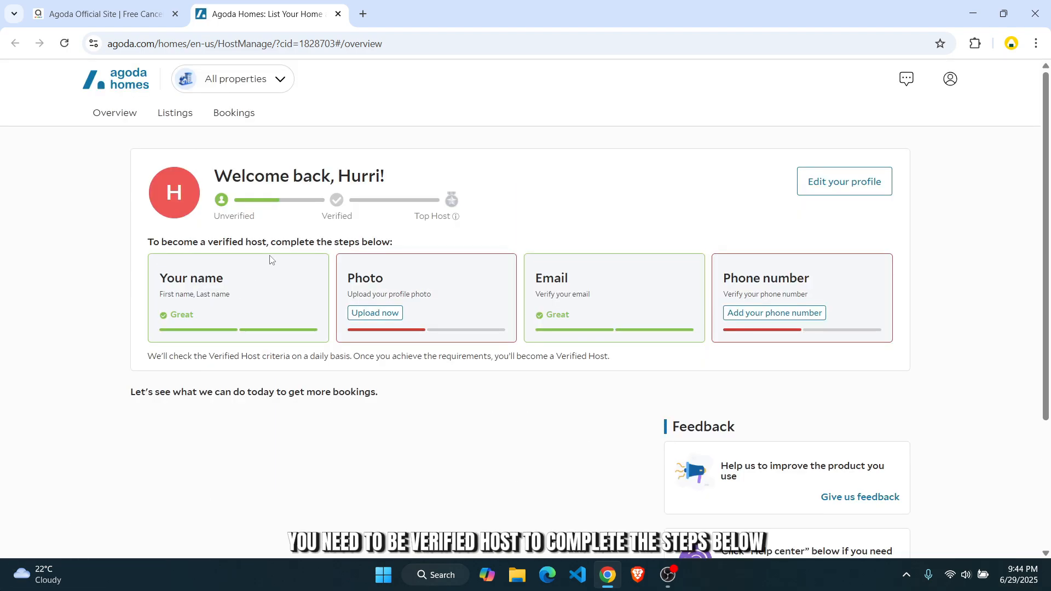
Examine the photo, email and phone number requirements for becoming a verified host.
drag(373, 245, 450, 302)
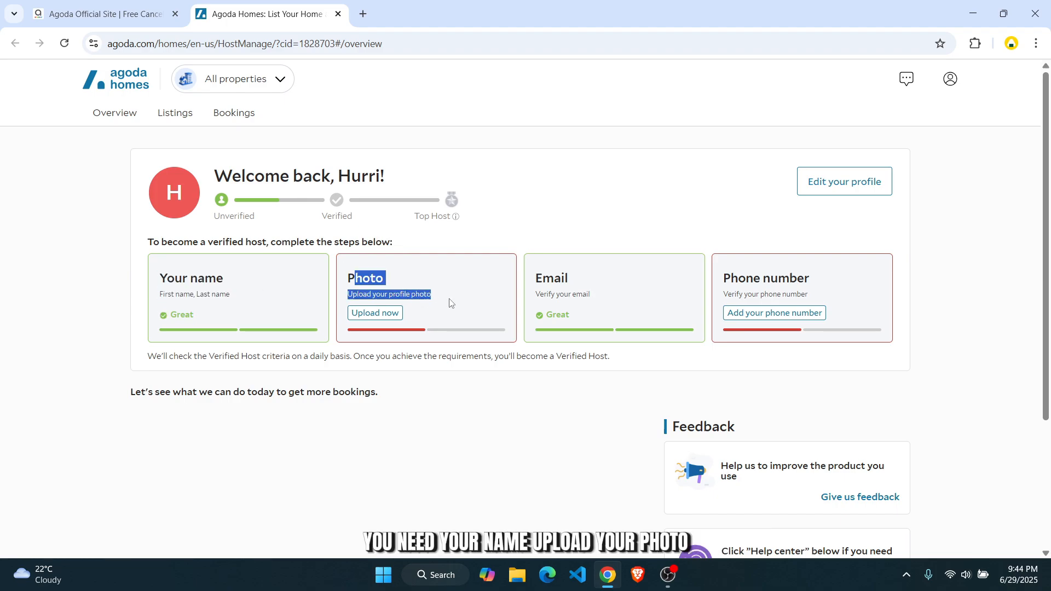
drag(529, 268, 630, 294)
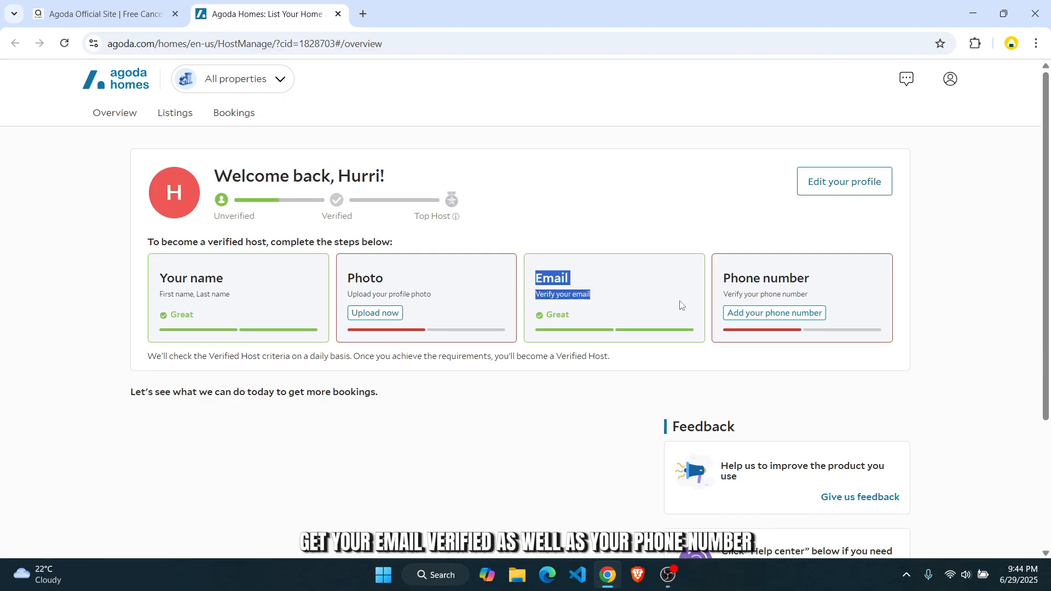
drag(818, 296, 644, 293)
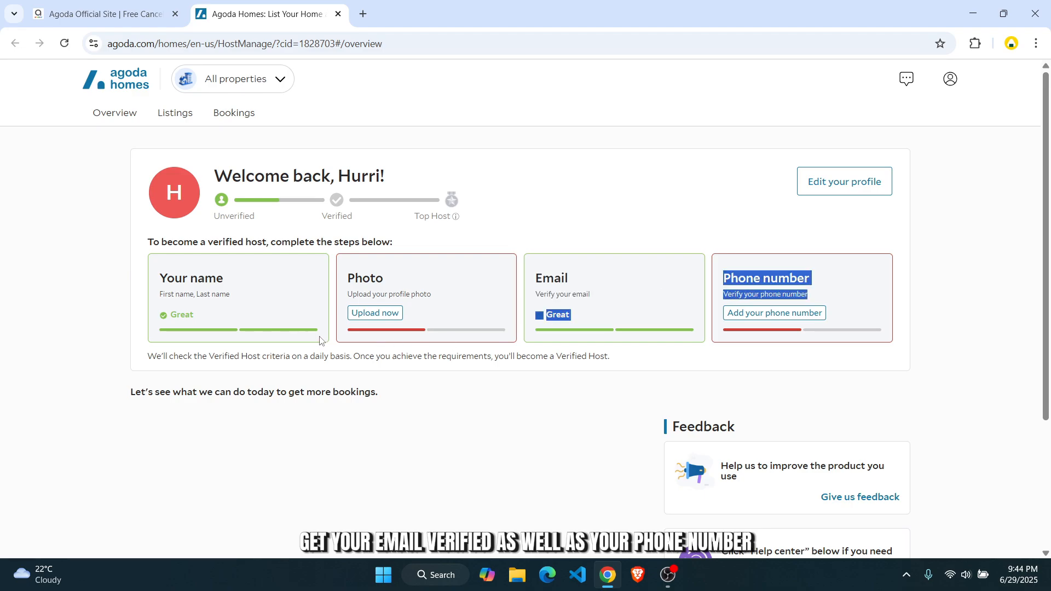
Open the host's property listings and view the ones that are in progress.
click(179, 115)
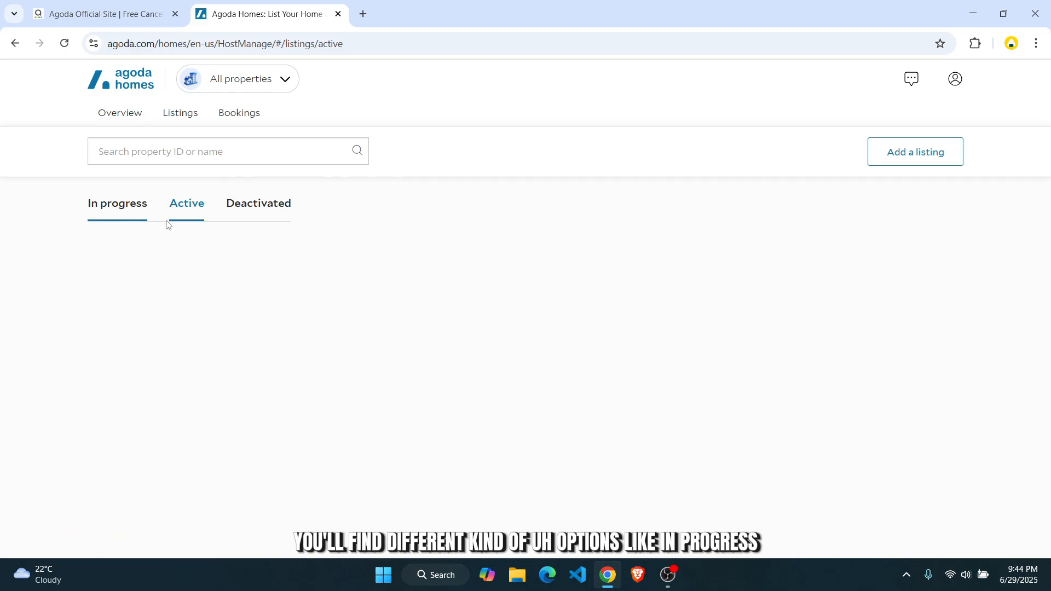
click(118, 205)
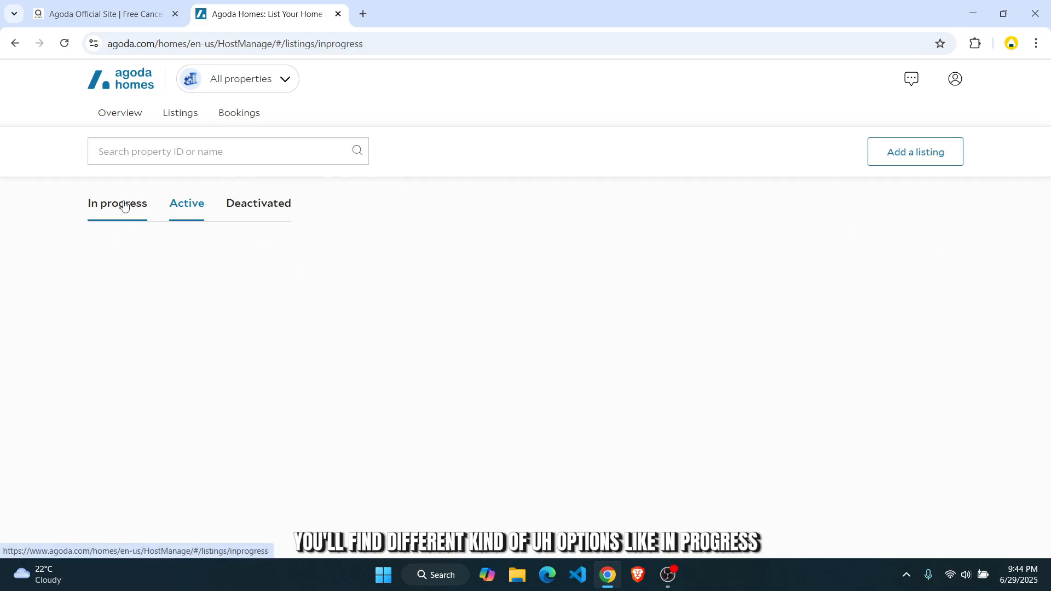
click(196, 206)
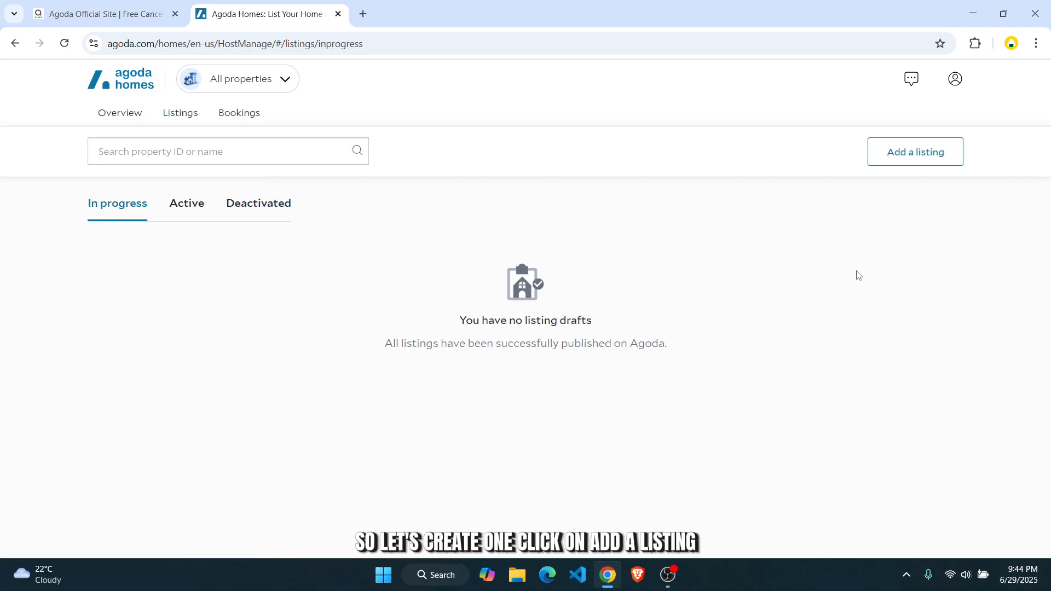
Add a new listing, choosing to create it manually as a home-type property.
click(922, 157)
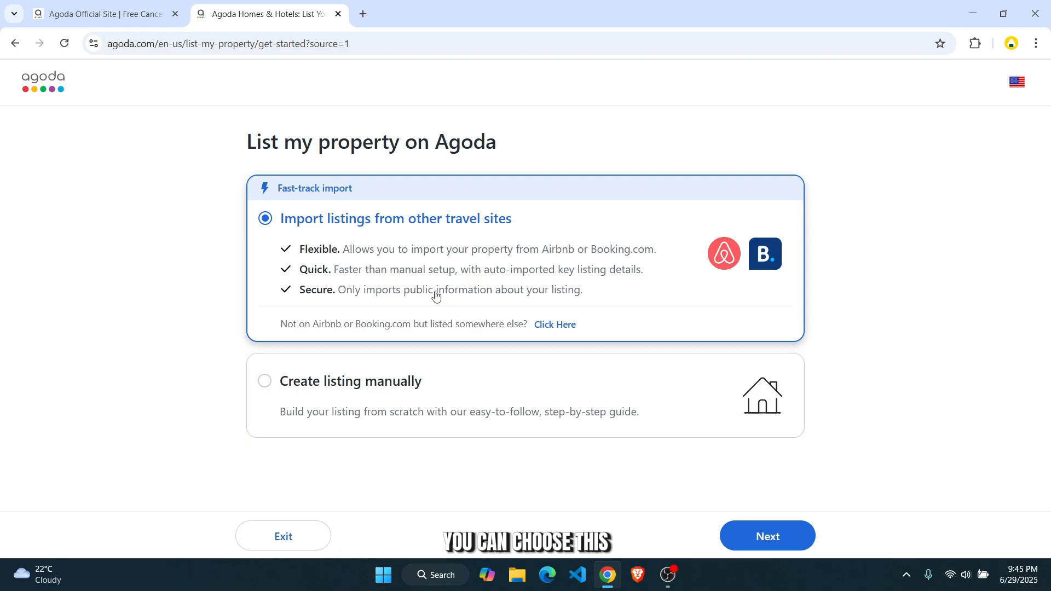
click(395, 400)
click(768, 535)
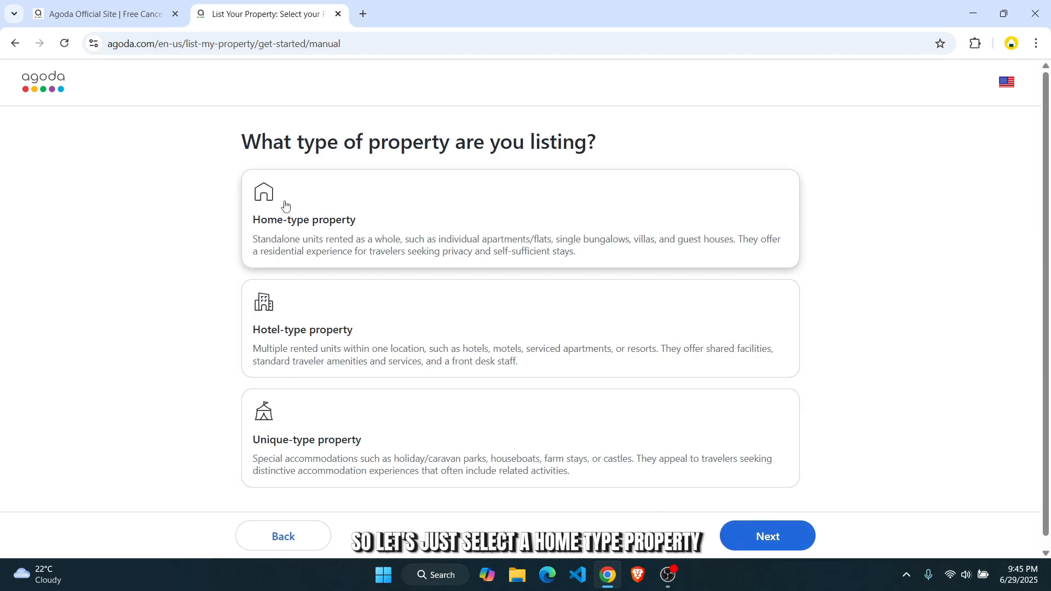
click(382, 232)
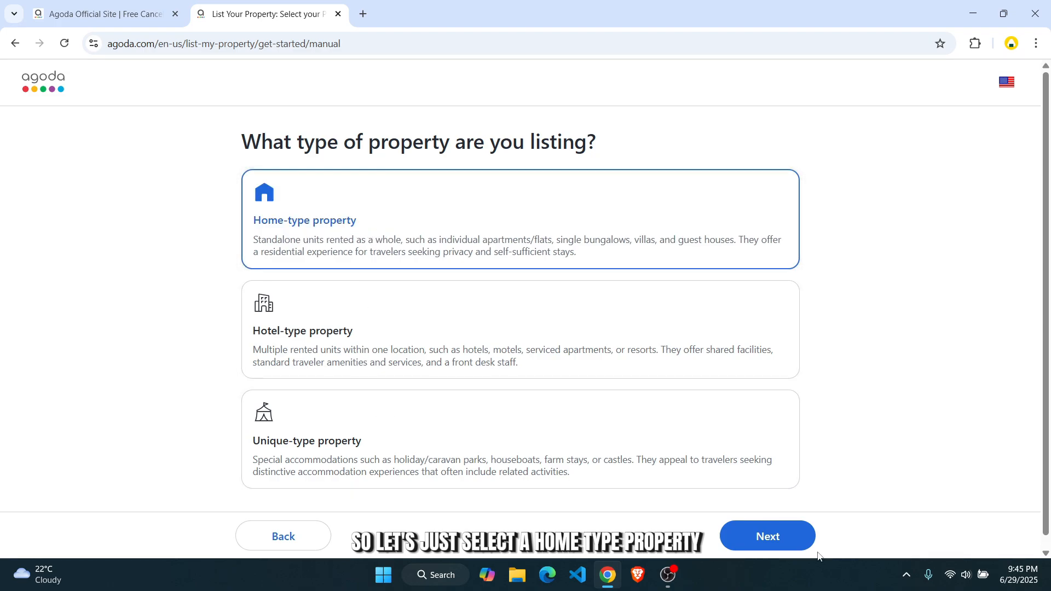
click(788, 536)
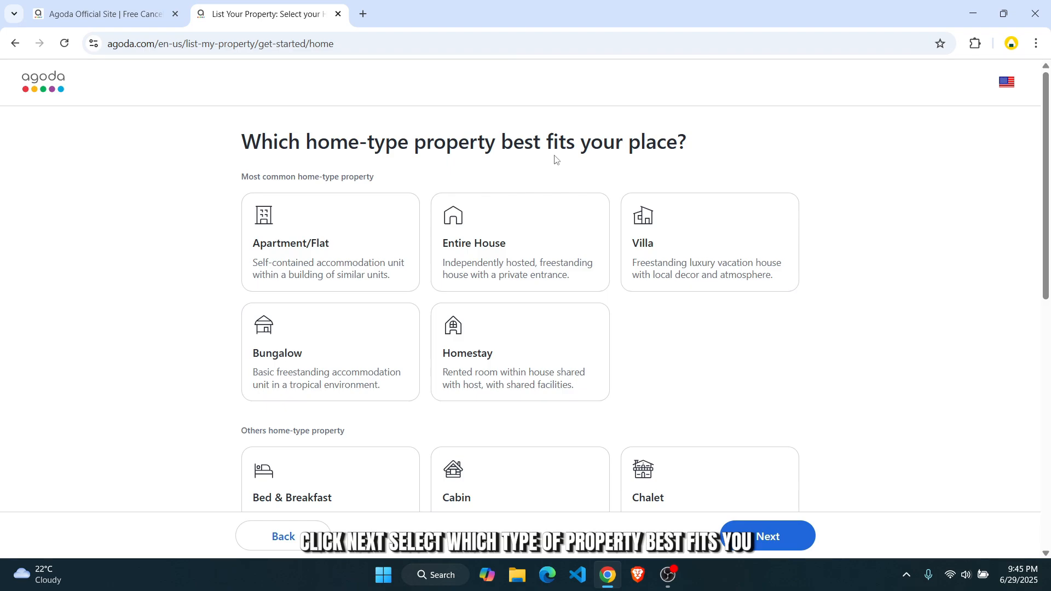
Set the home type to Bed & Breakfast and choose to list one unit.
scroll(570, 235, down, 2)
scroll(532, 314, up, 2)
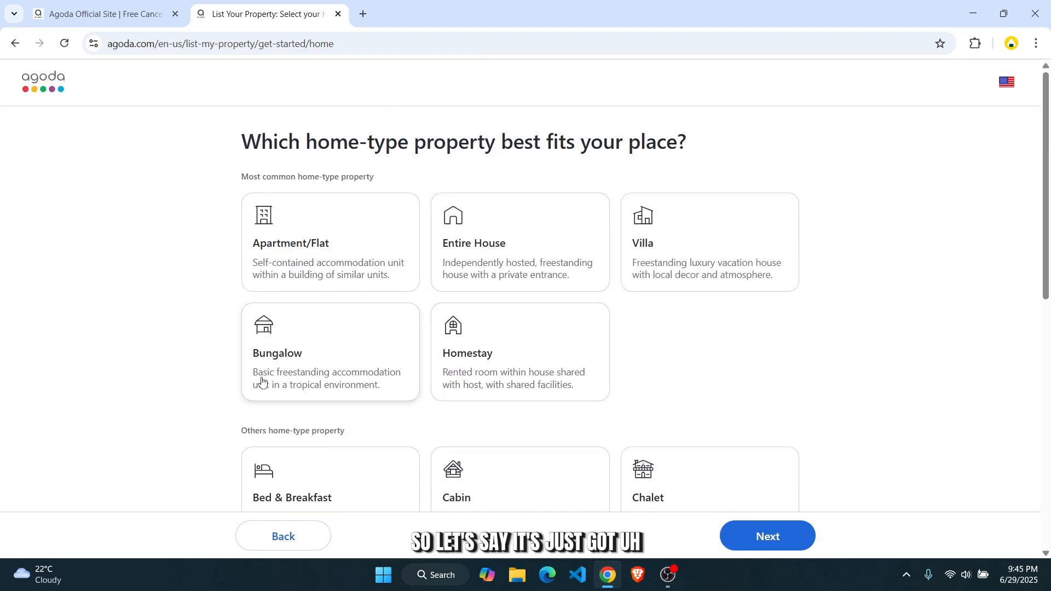
scroll(350, 365, down, 3)
scroll(520, 323, up, 3)
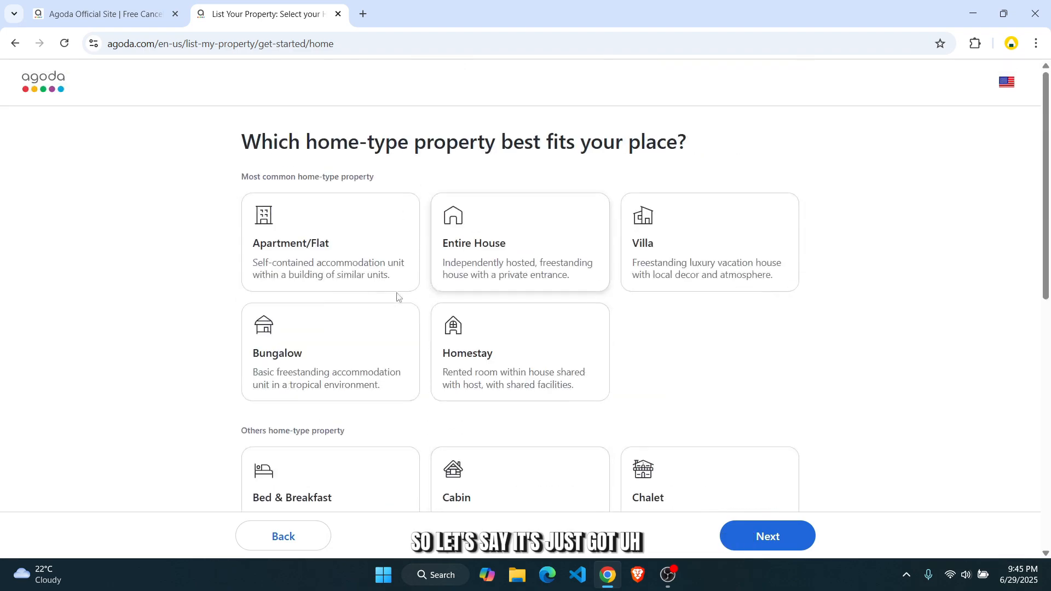
click(371, 239)
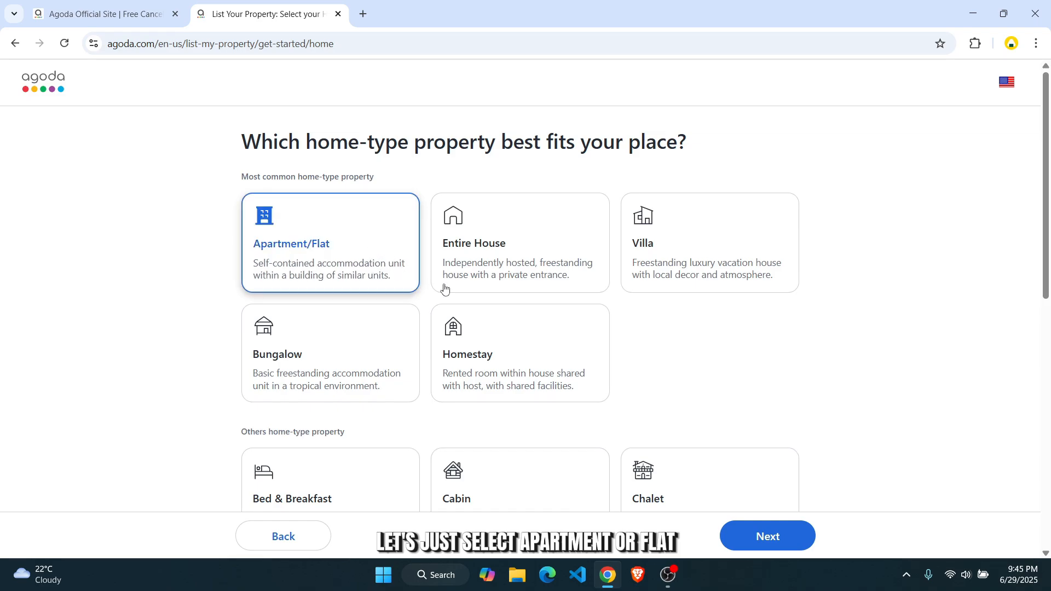
scroll(651, 391, down, 5)
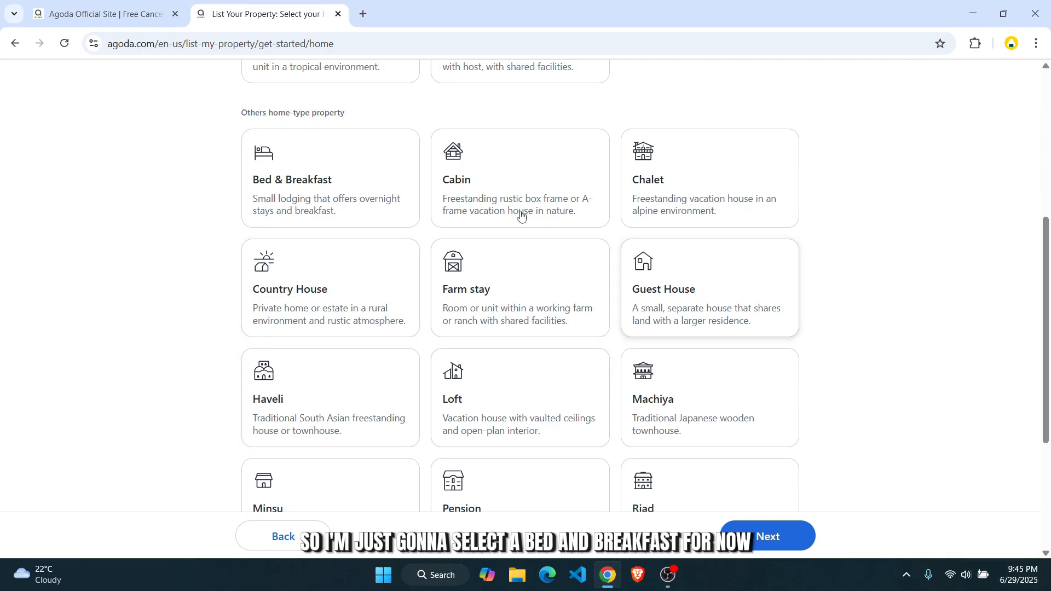
click(355, 188)
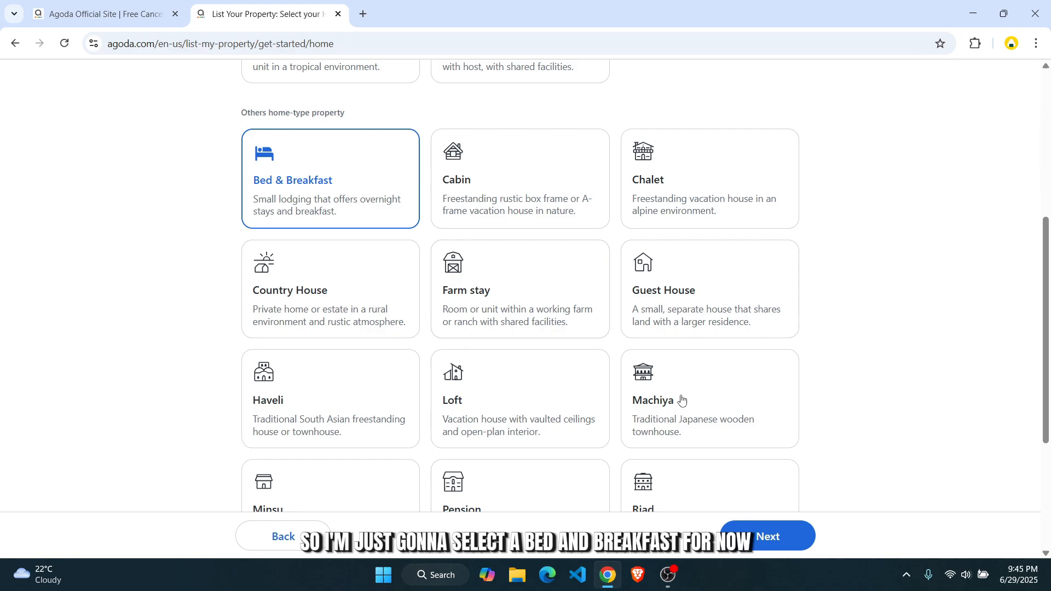
click(772, 541)
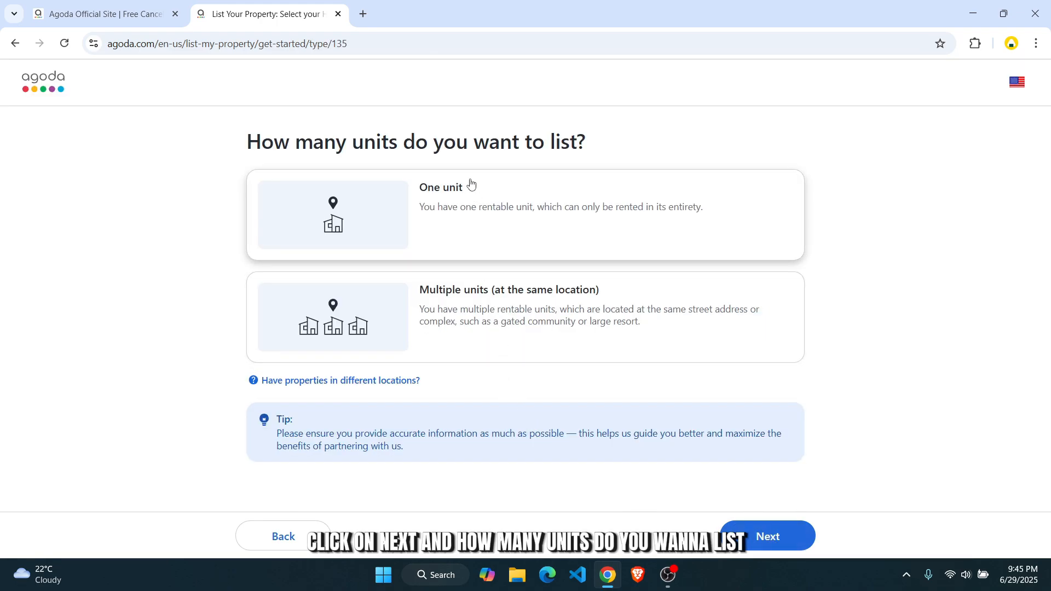
click(441, 239)
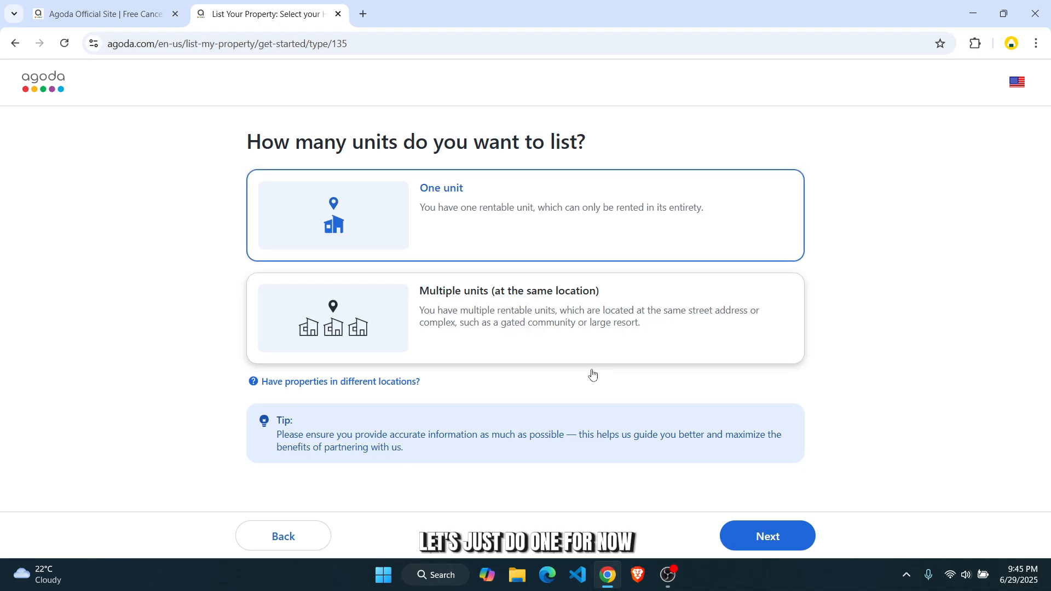
click(766, 532)
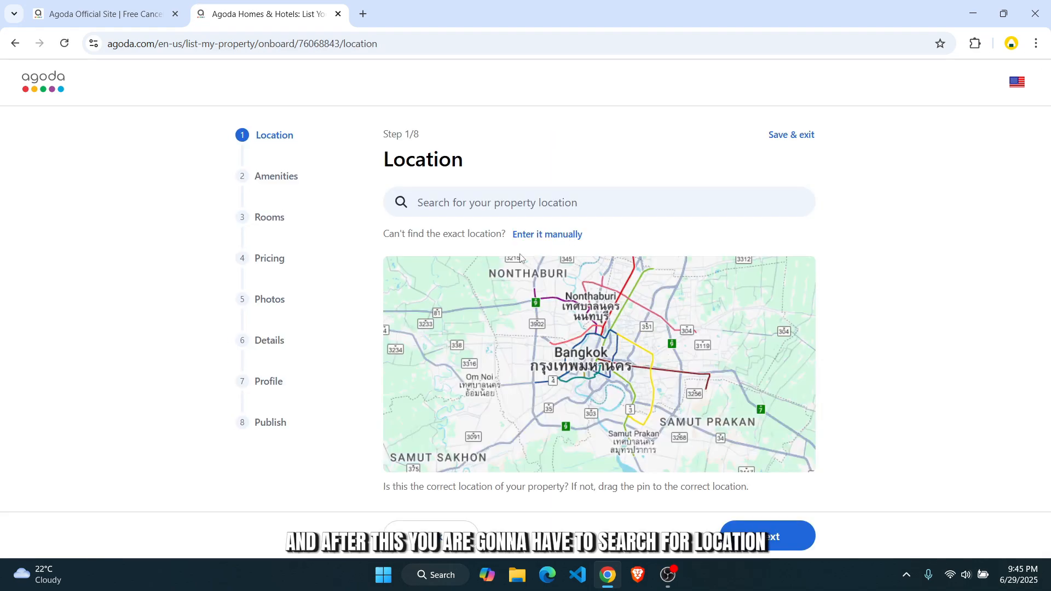
Place the property's map pin near Sala Daeng Rd in Bangkok and continue to the address details.
scroll(596, 375, up, 5)
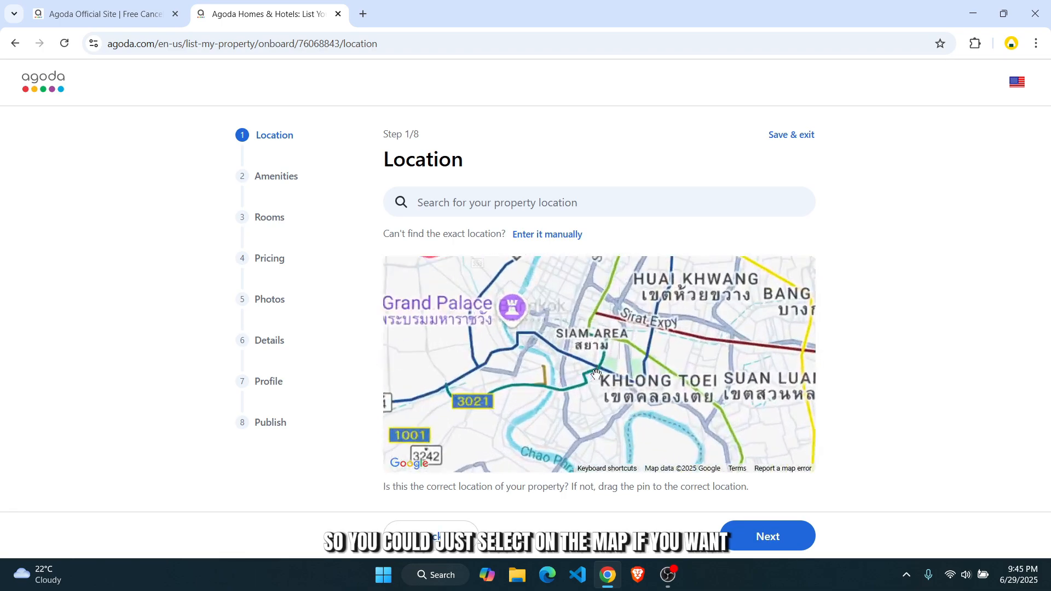
scroll(596, 375, up, 3)
scroll(605, 370, up, 3)
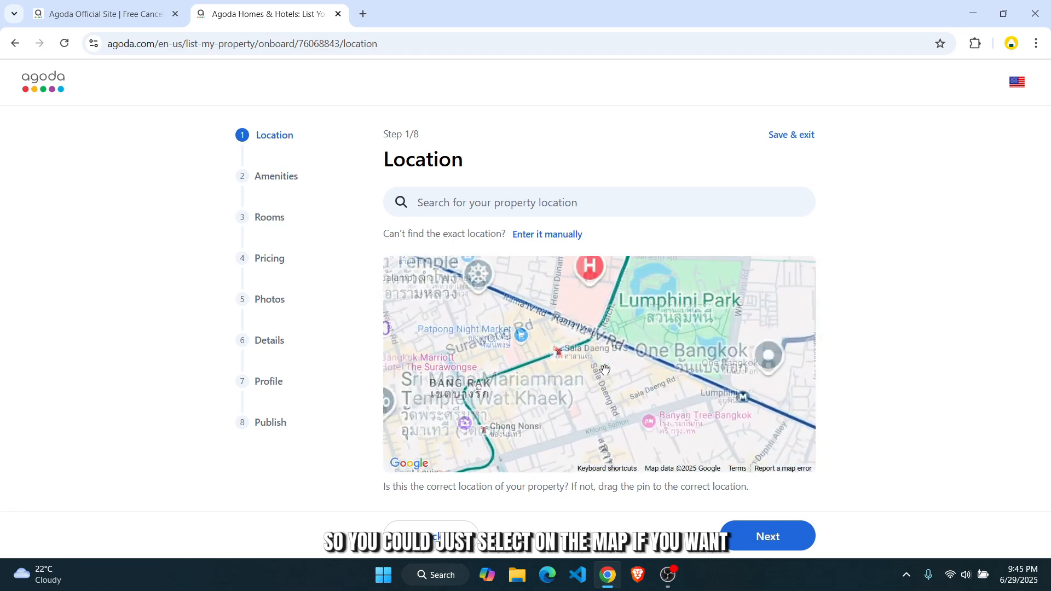
click(628, 391)
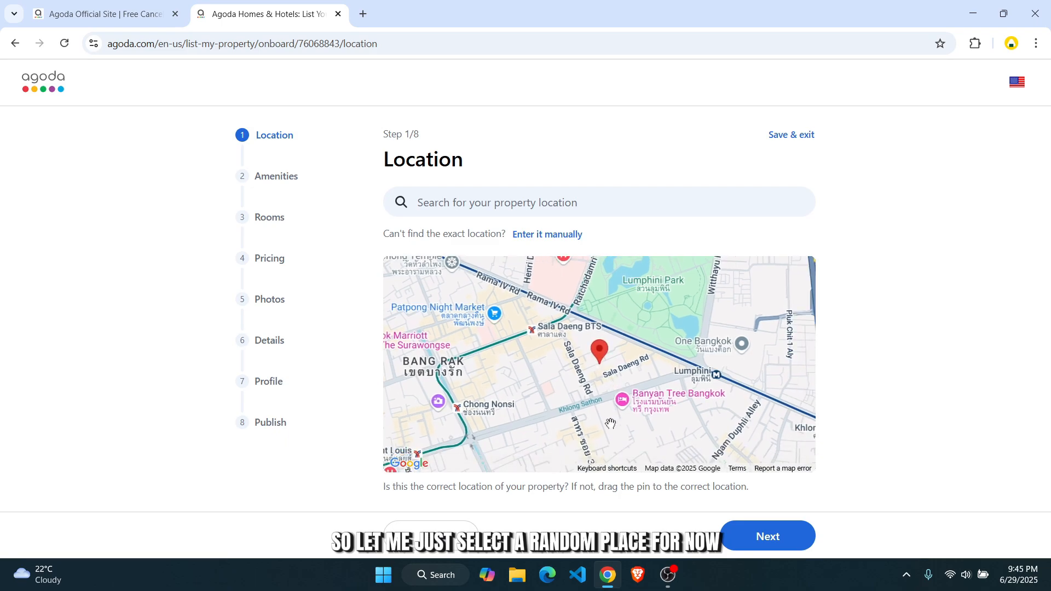
click(777, 539)
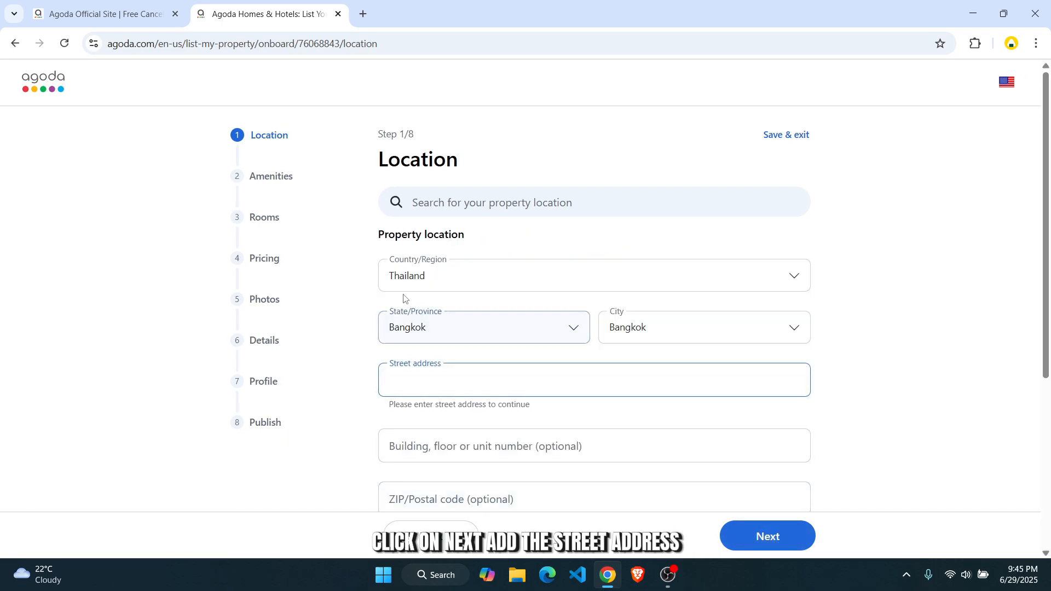
Examine the property address fields for street, building or unit and postal code, and the location map.
scroll(531, 381, down, 3)
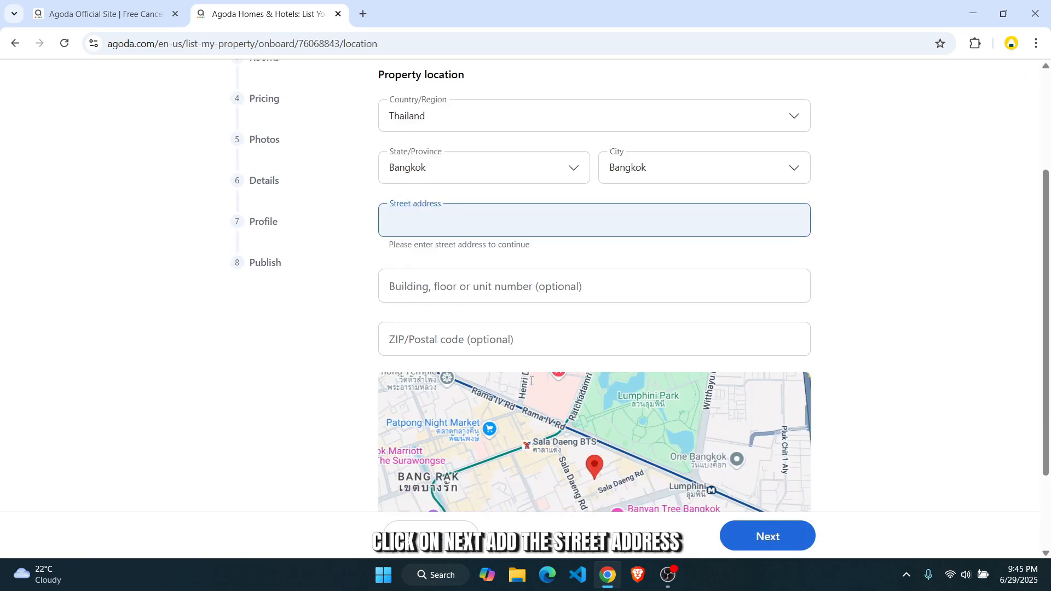
scroll(602, 290, down, 2)
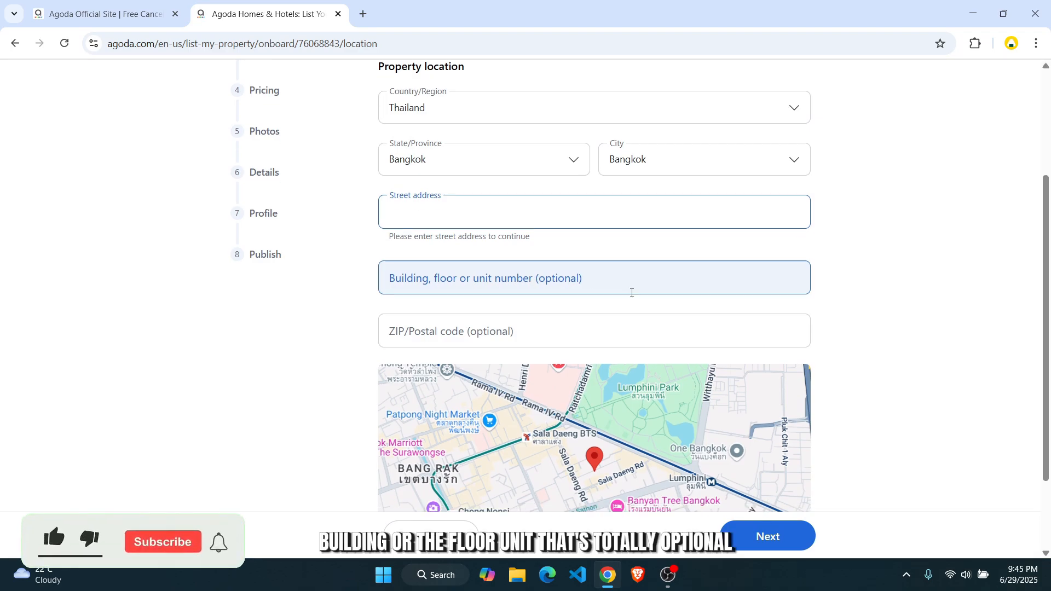
scroll(473, 241, up, 5)
scroll(492, 329, down, 3)
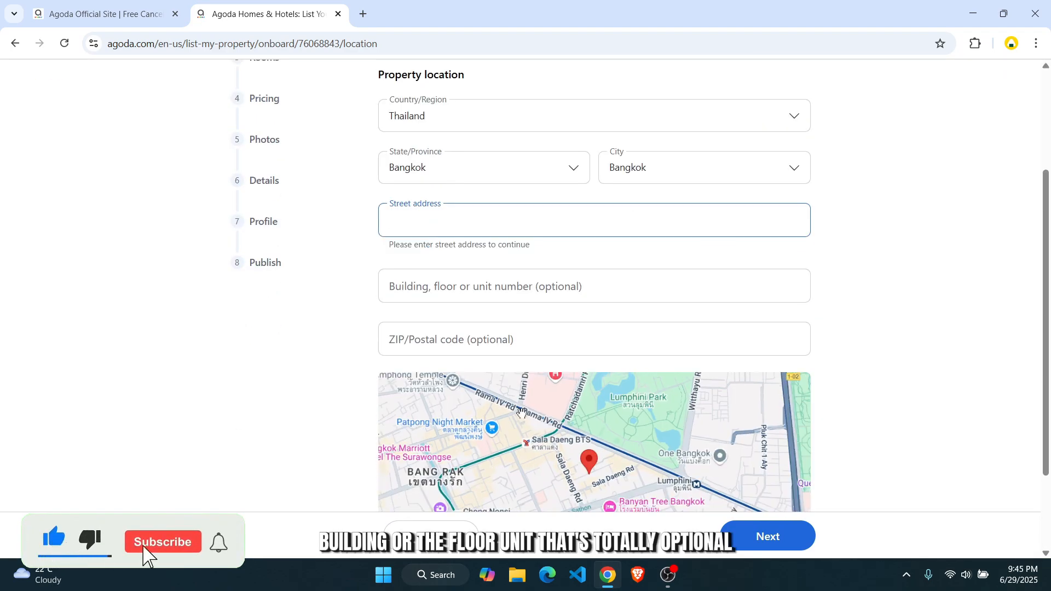
scroll(523, 417, down, 2)
scroll(547, 339, down, 2)
scroll(558, 345, down, 2)
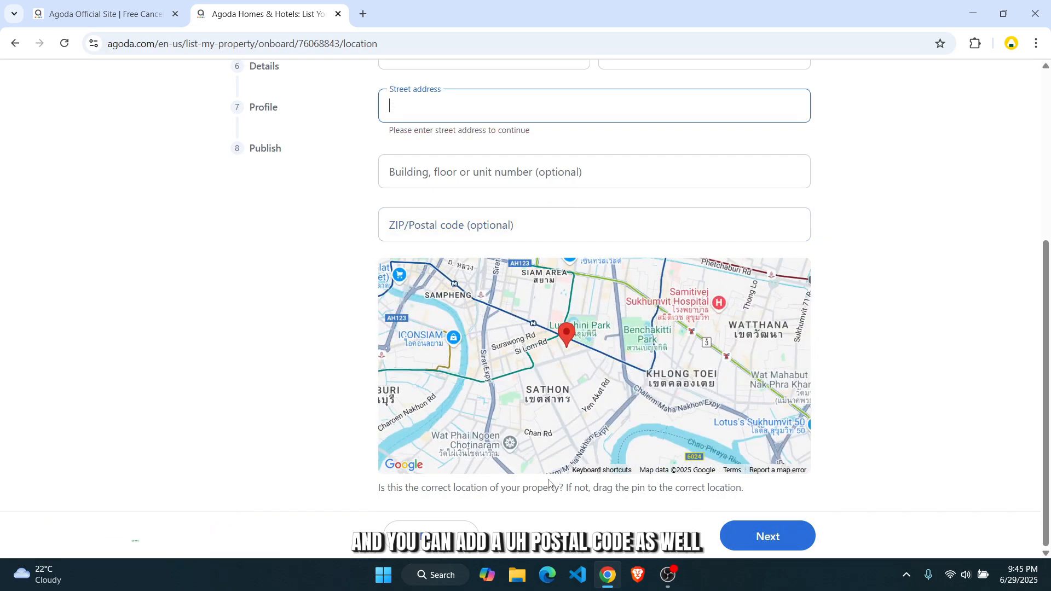
scroll(294, 313, up, 5)
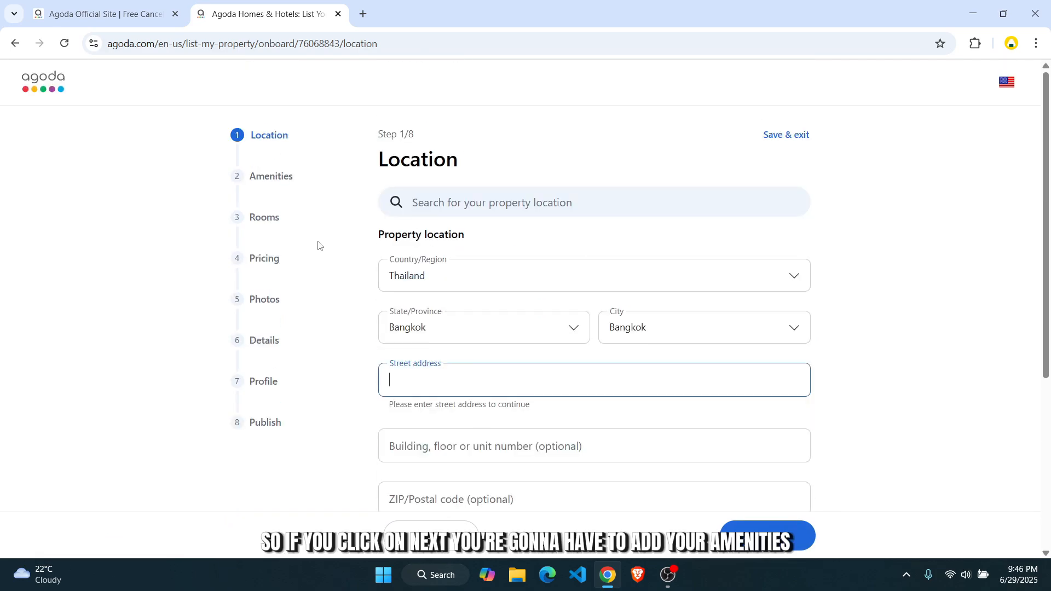
Review the listing's upcoming setup stages, from amenities, rooms and pricing through photos to profile.
drag(278, 180, 304, 177)
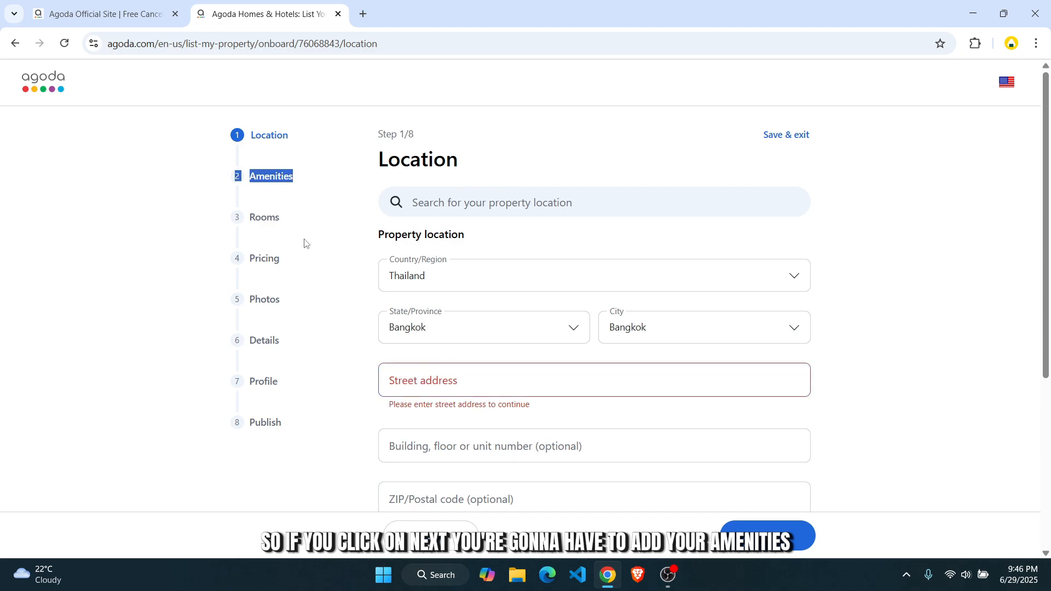
drag(312, 249, 213, 214)
drag(287, 265, 189, 259)
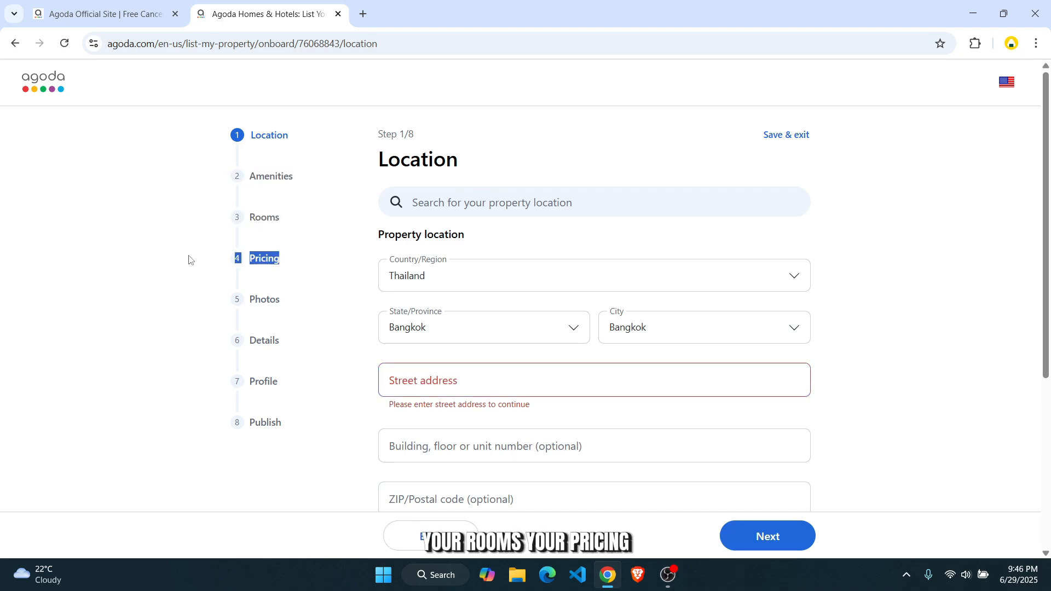
click(284, 307)
drag(273, 355, 263, 372)
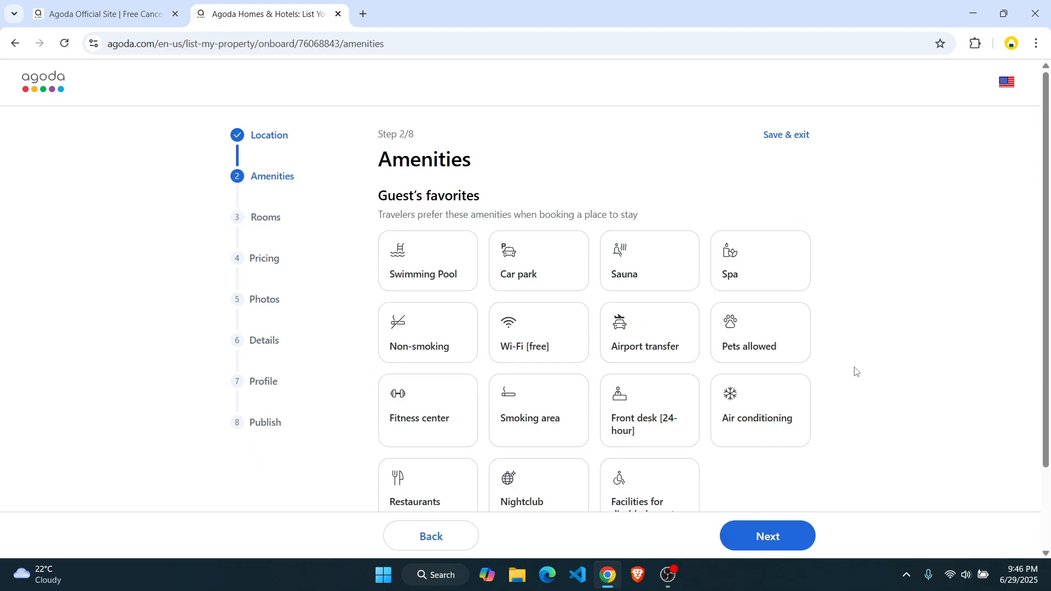
Select free Wi-Fi and Non-smoking as the property's amenities and continue to the room setup.
click(529, 333)
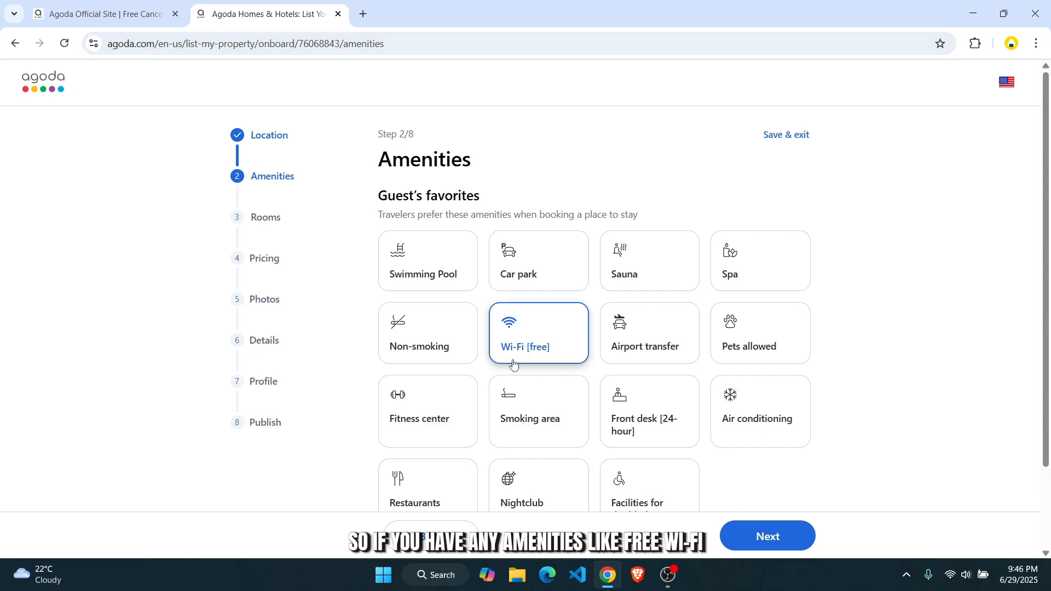
click(417, 350)
scroll(809, 383, down, 2)
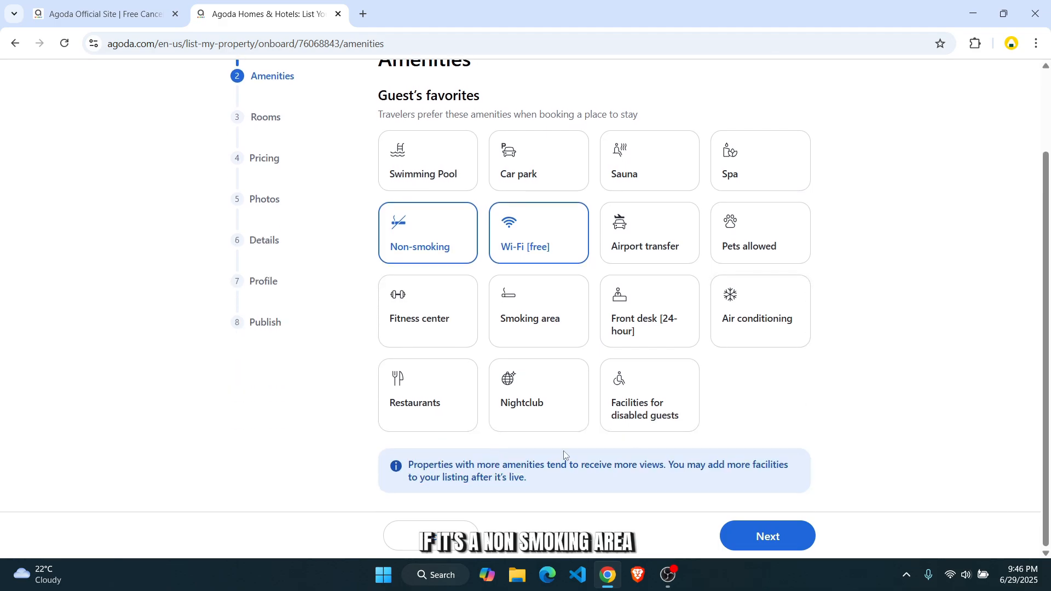
click(768, 536)
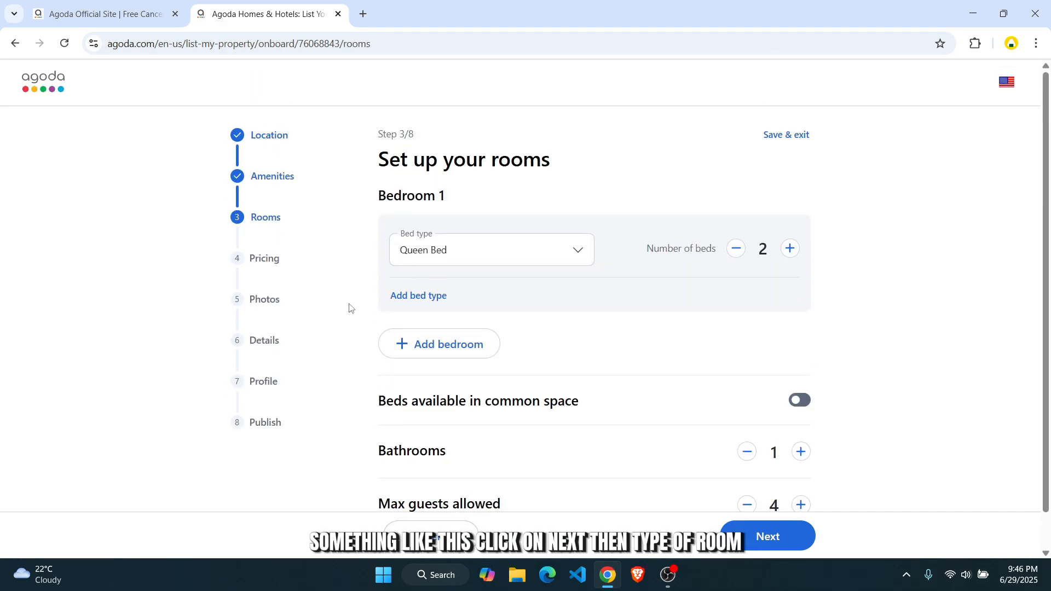
Set Bedroom 1 to one Single Bed and continue to the pricing stage.
click(514, 247)
click(472, 310)
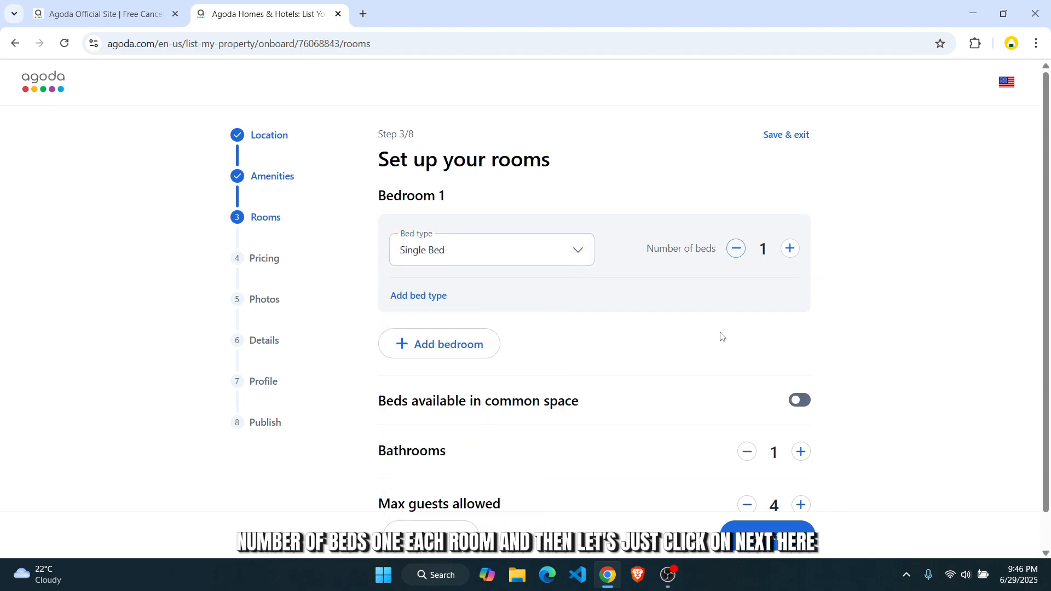
scroll(536, 414, down, 1)
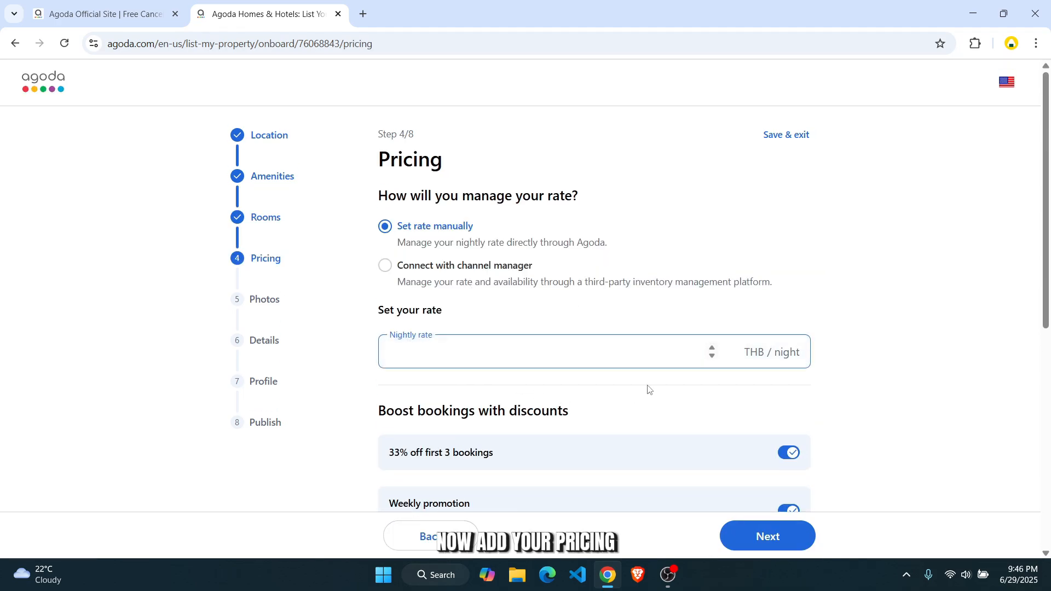
Try to set a manual nightly rate of 40 THB with bank transfer payout and continue past pricing.
text(40)
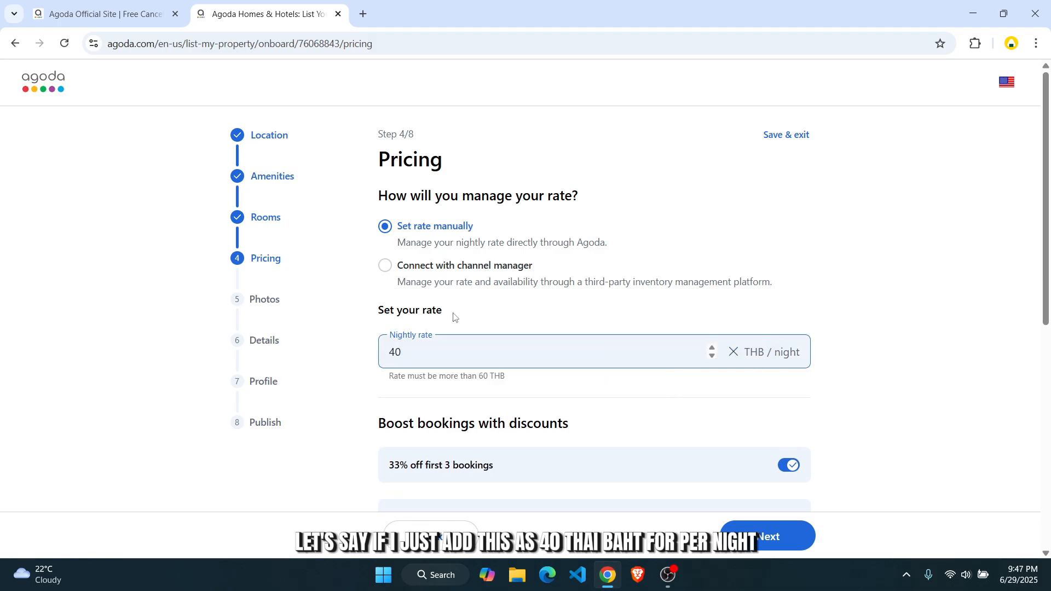
scroll(565, 391, down, 5)
click(772, 541)
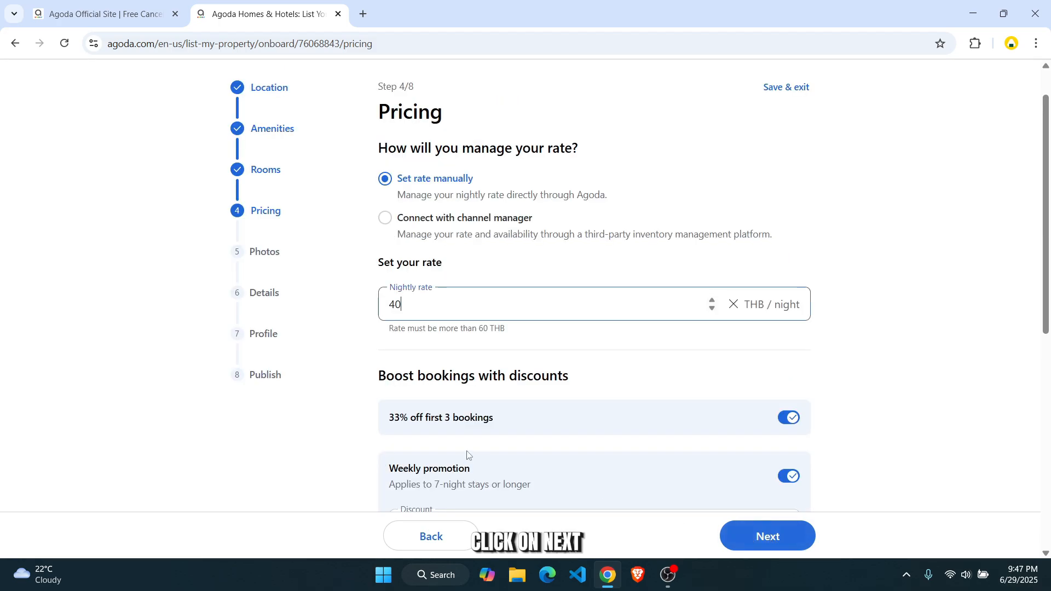
scroll(657, 436, down, 8)
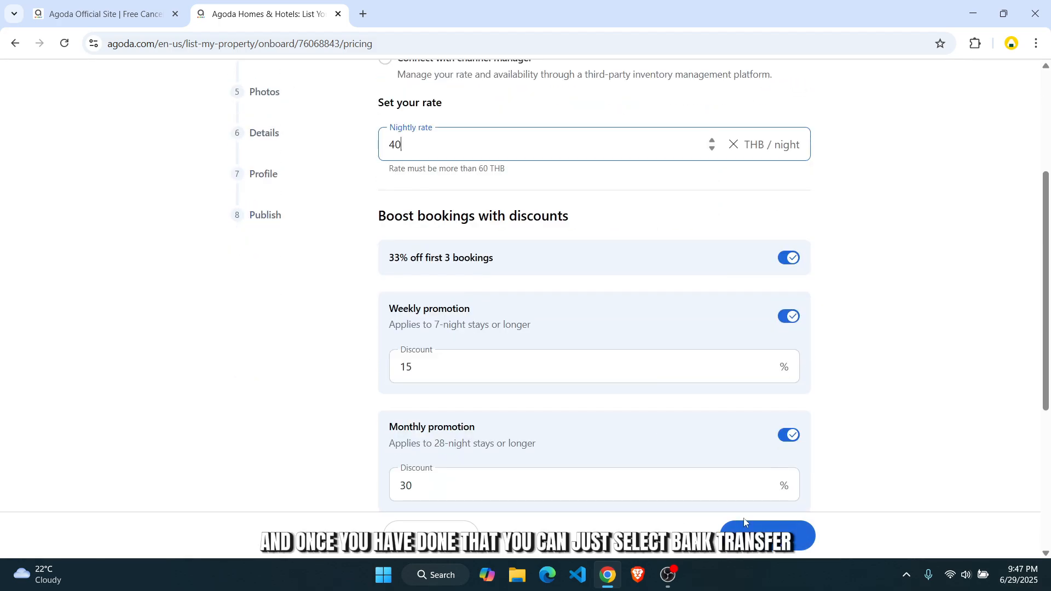
click(389, 324)
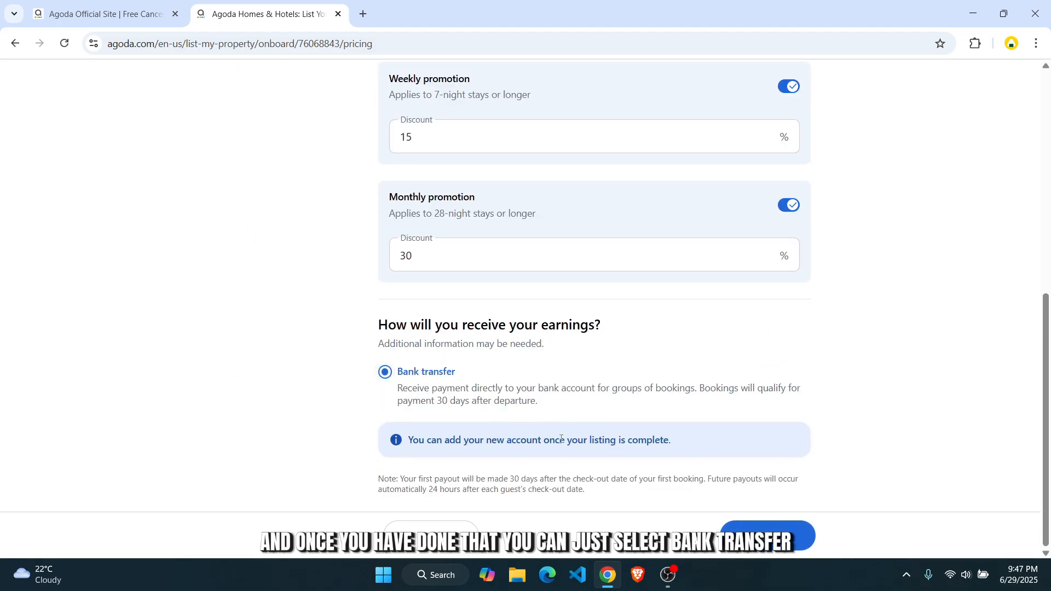
click(747, 531)
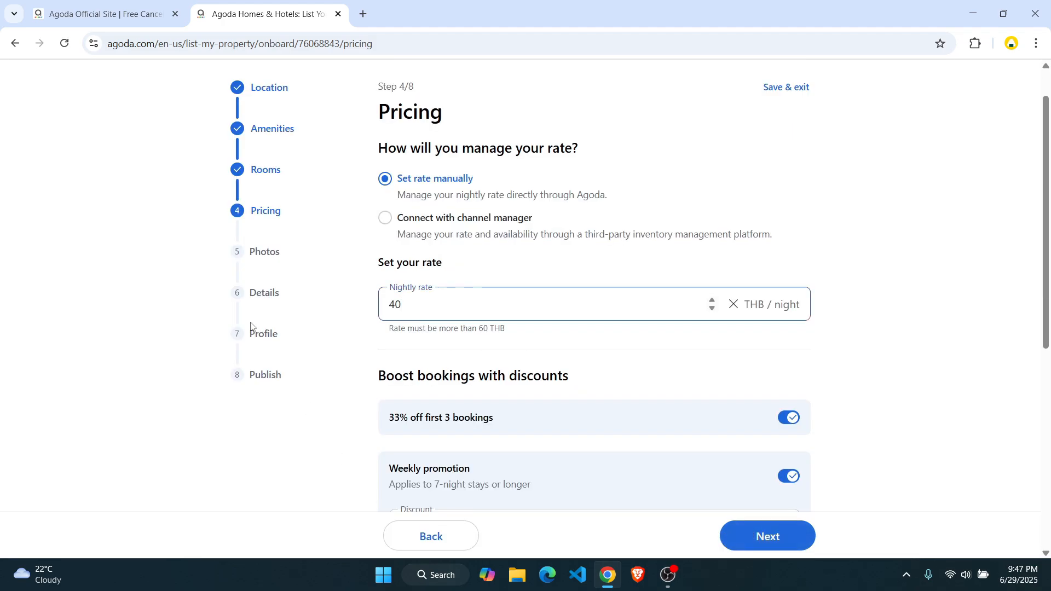
Examine the weekly and monthly promotions, the bank transfer option and the note about adding a payout account.
scroll(581, 432, down, 7)
scroll(582, 428, down, 2)
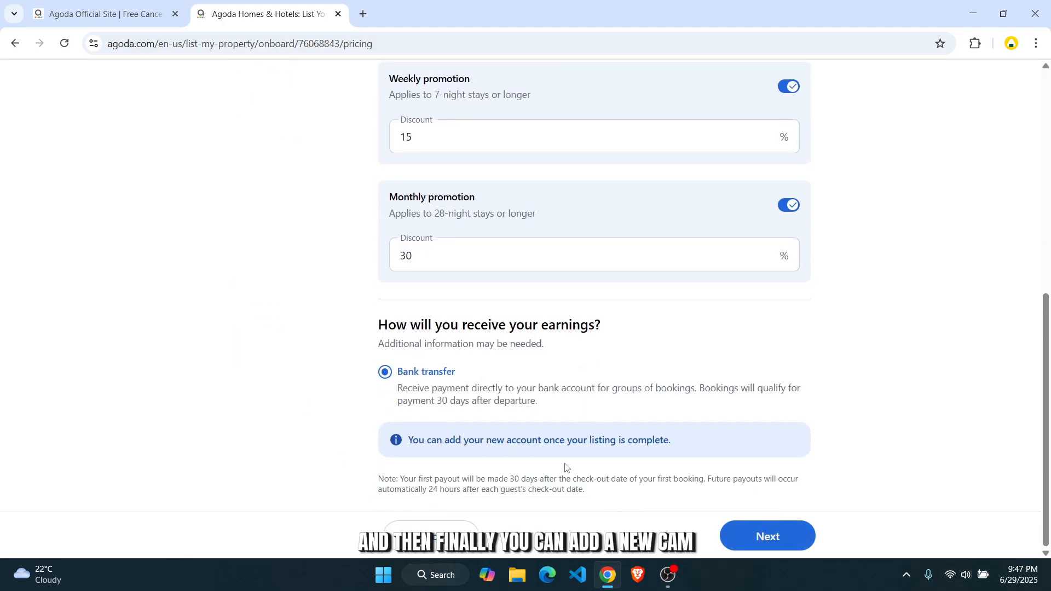
drag(440, 433, 685, 445)
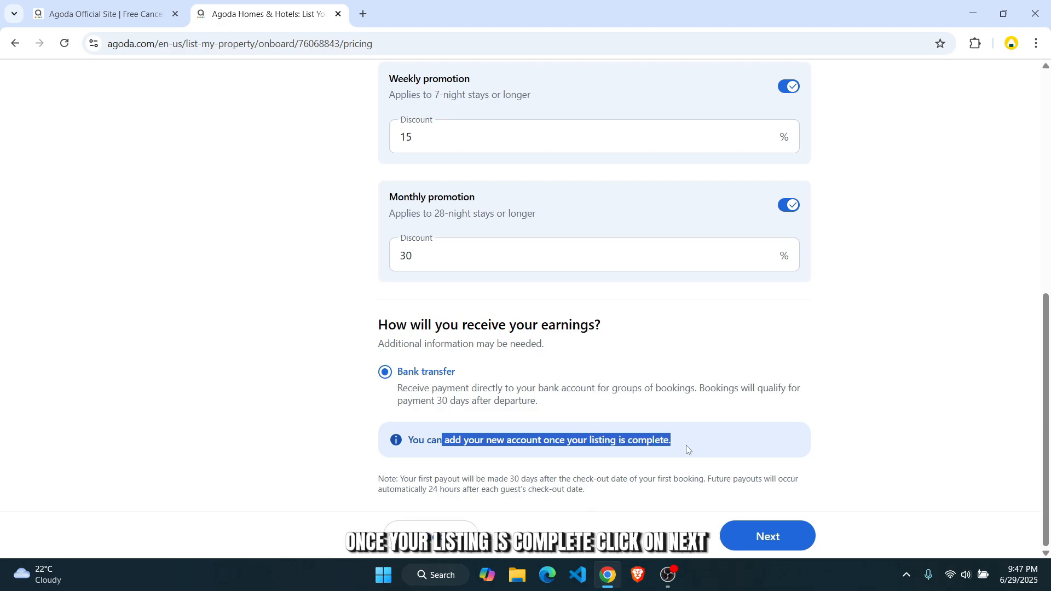
click(686, 445)
Set the nightly rate to 60 THB and continue to the photos stage.
click(783, 538)
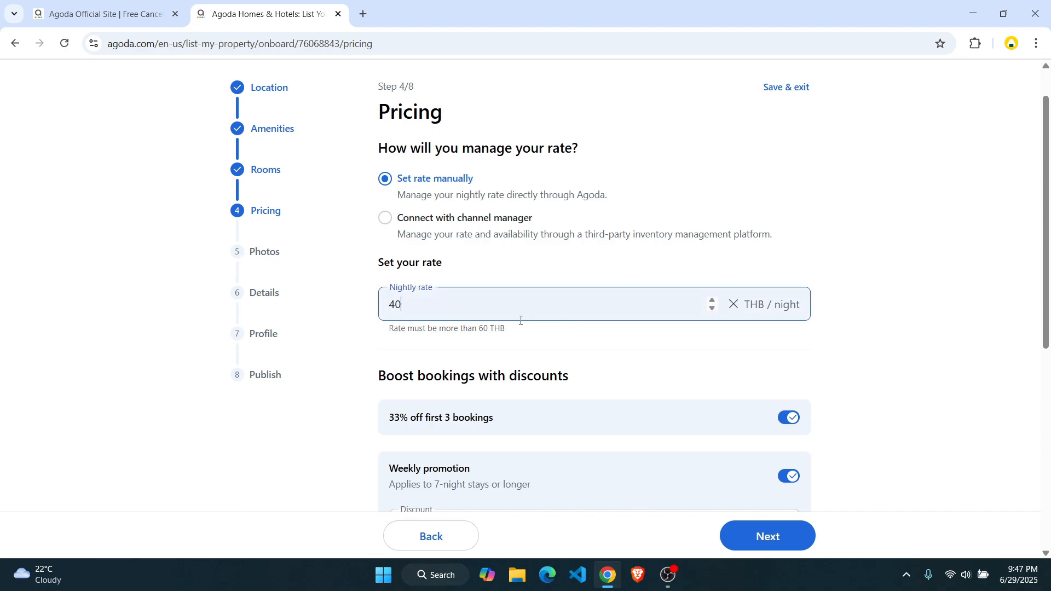
text(60)
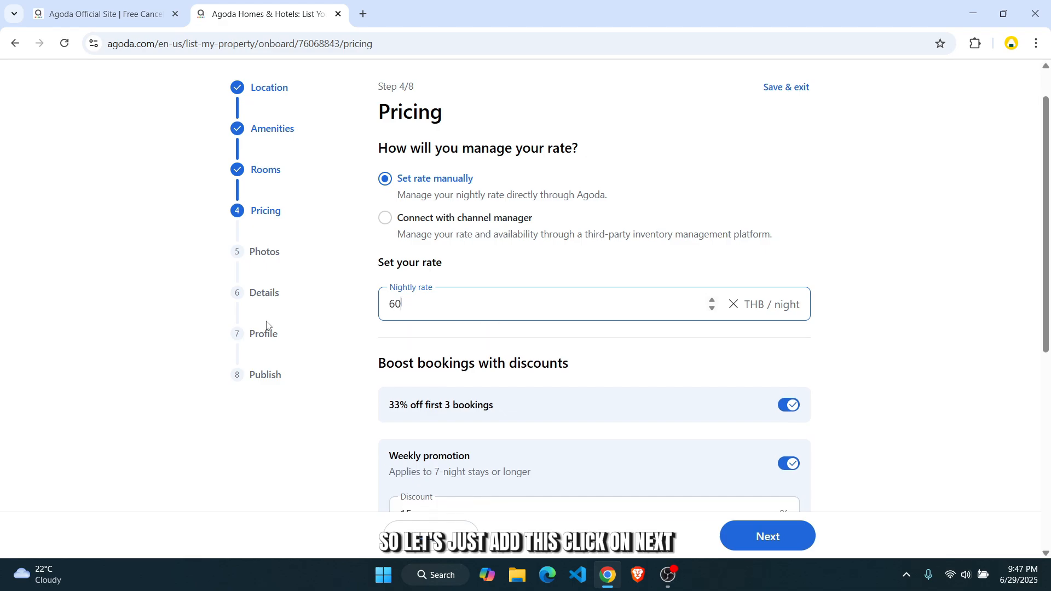
key(Return)
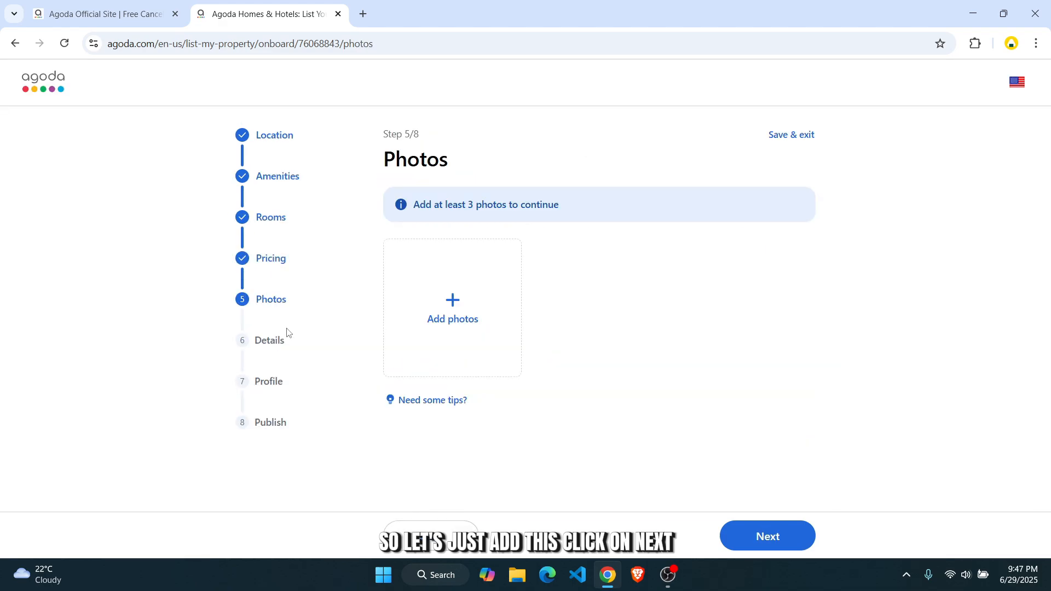
Try to add the photos download (1).jpg, download (2) - Copy.jpg and download (2).jpg from the Pictures folder to the listing.
click(760, 530)
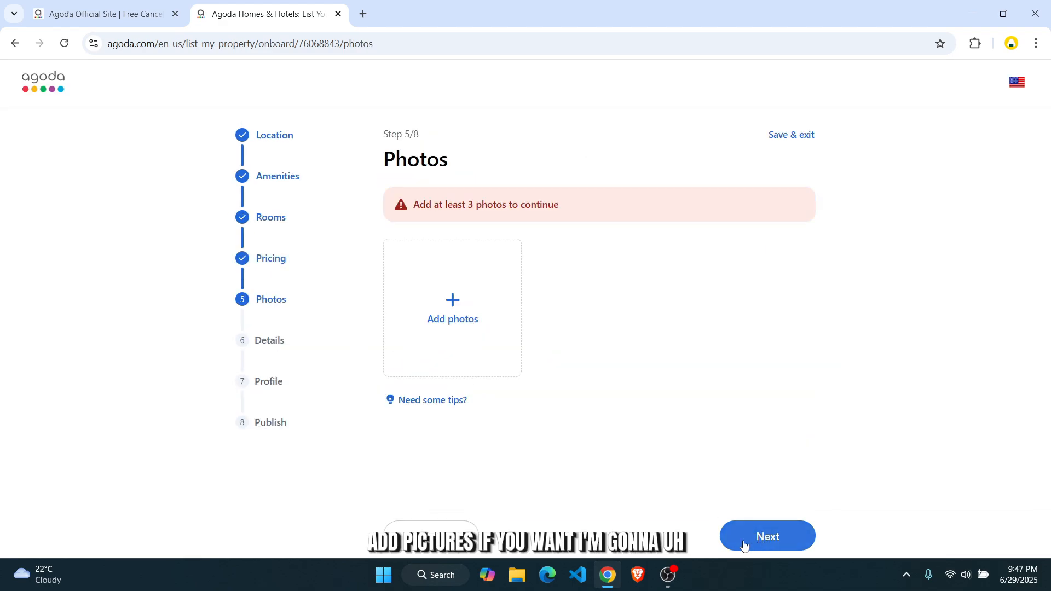
click(514, 309)
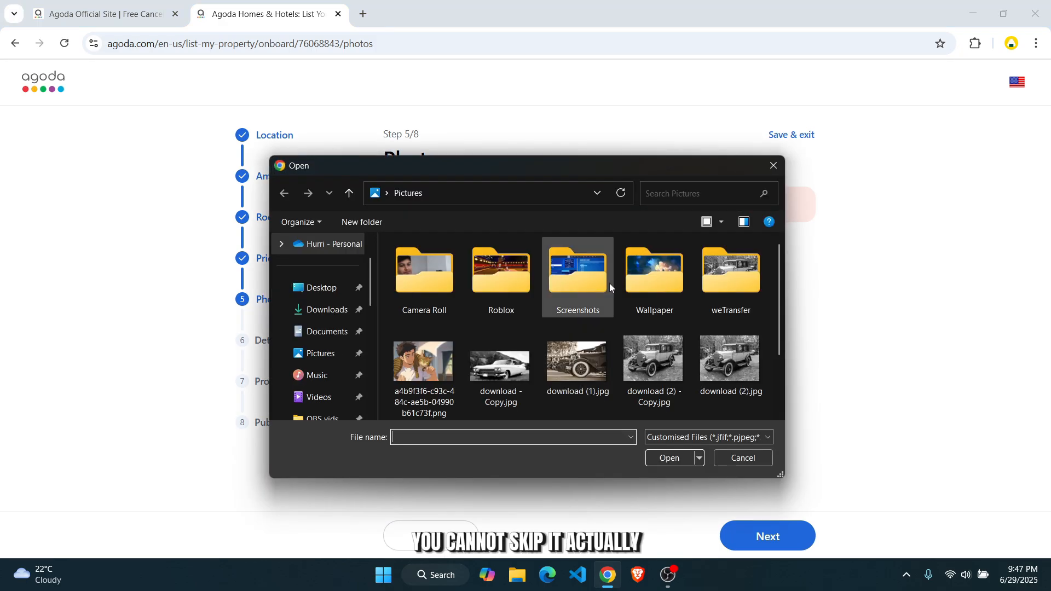
scroll(539, 328, down, 1)
click(569, 284)
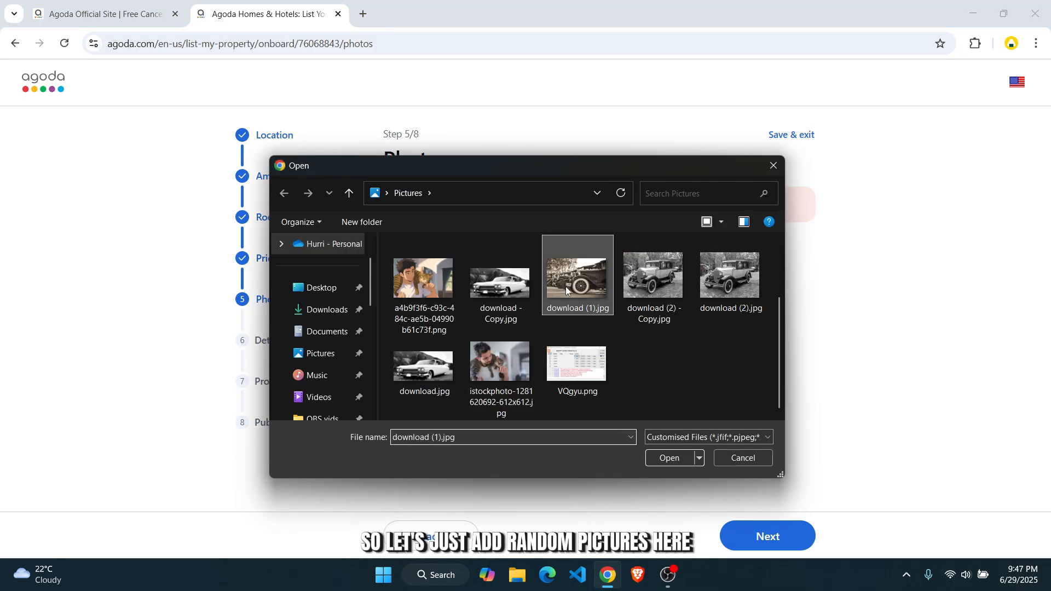
ctrl+click(654, 287)
ctrl+click(732, 273)
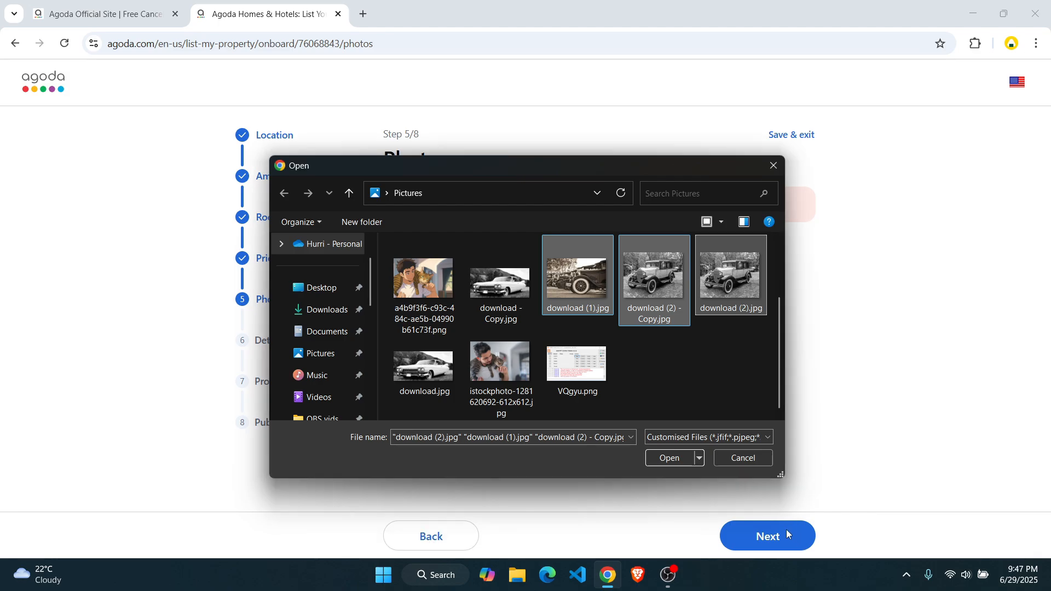
click(786, 530)
click(676, 441)
click(662, 484)
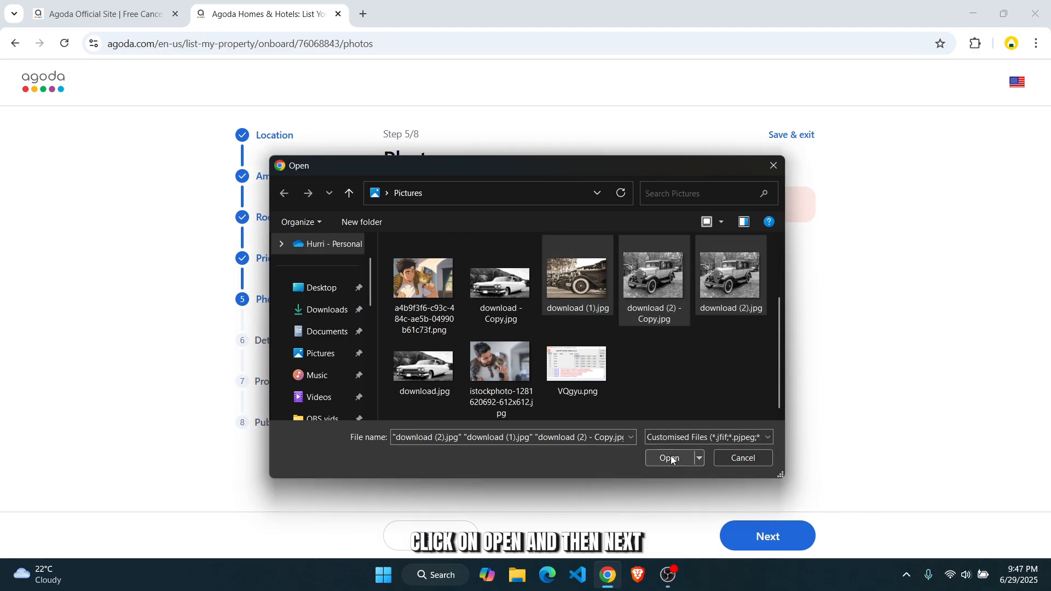
click(672, 460)
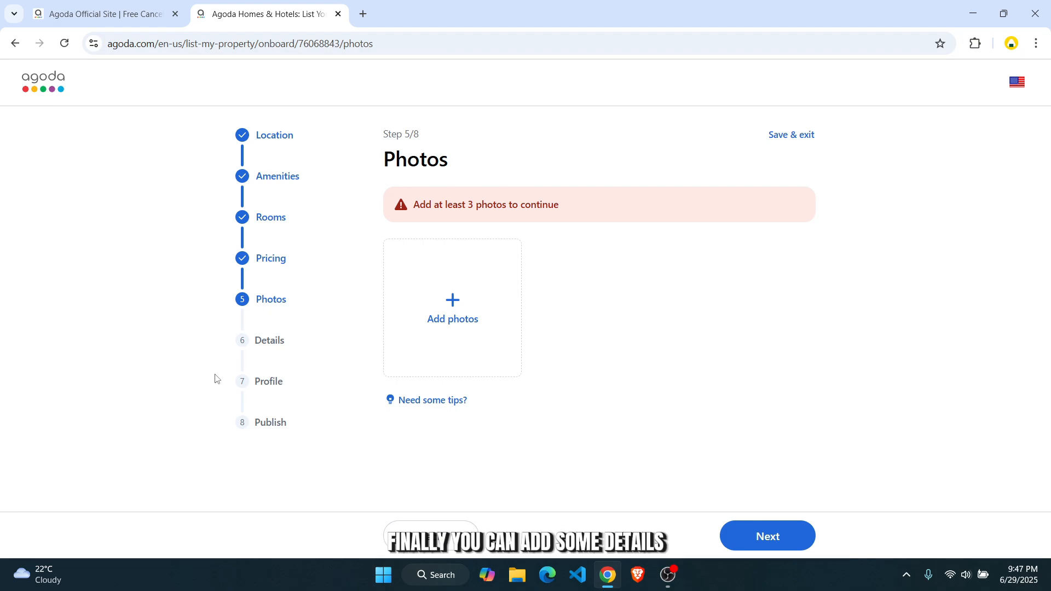
Review the final Profile and Publish stages in the listing's progress outline.
drag(261, 378, 281, 380)
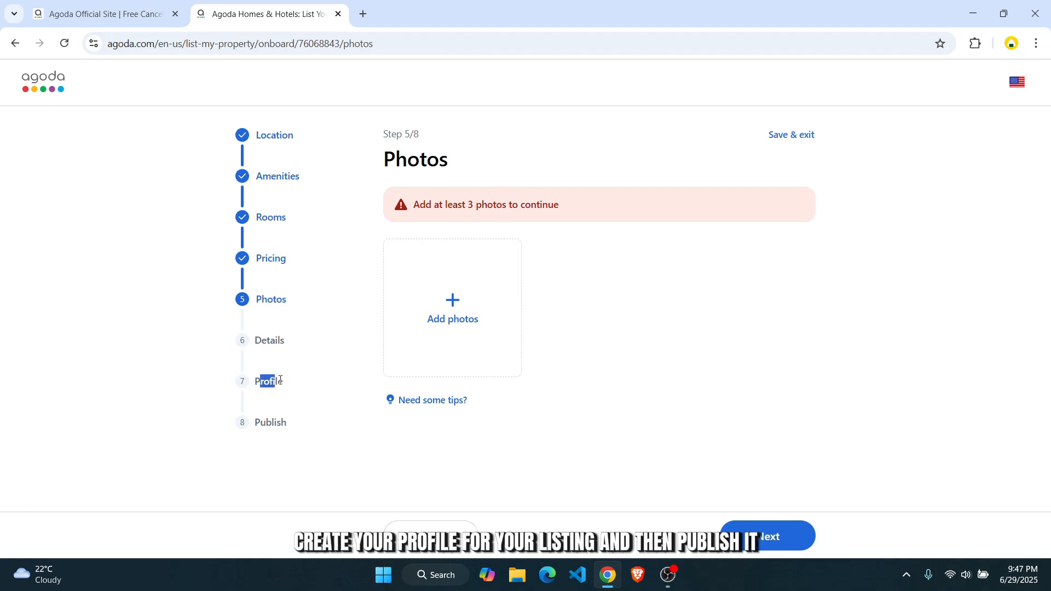
click(269, 419)
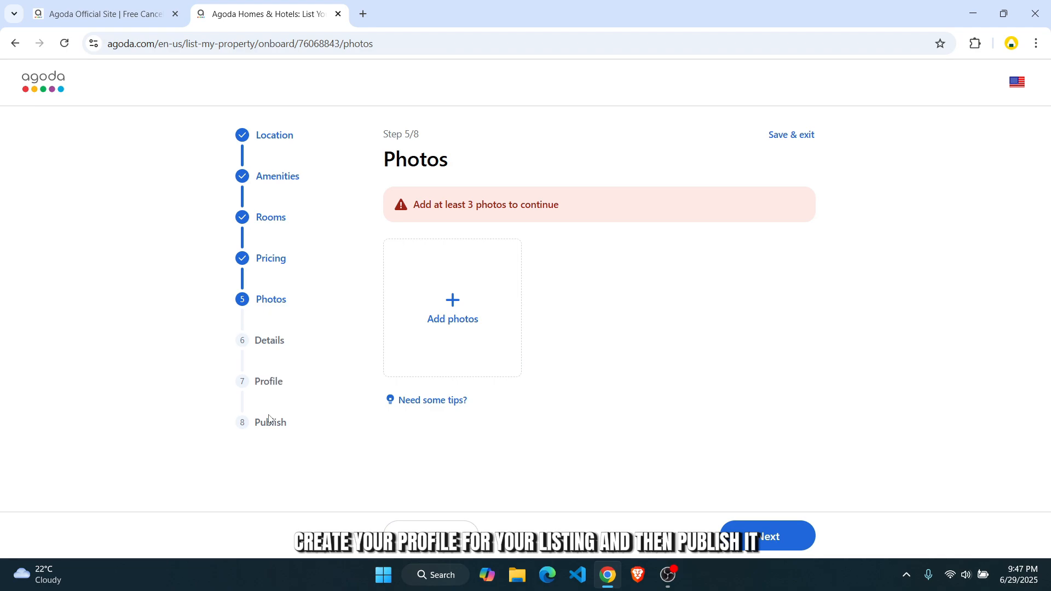